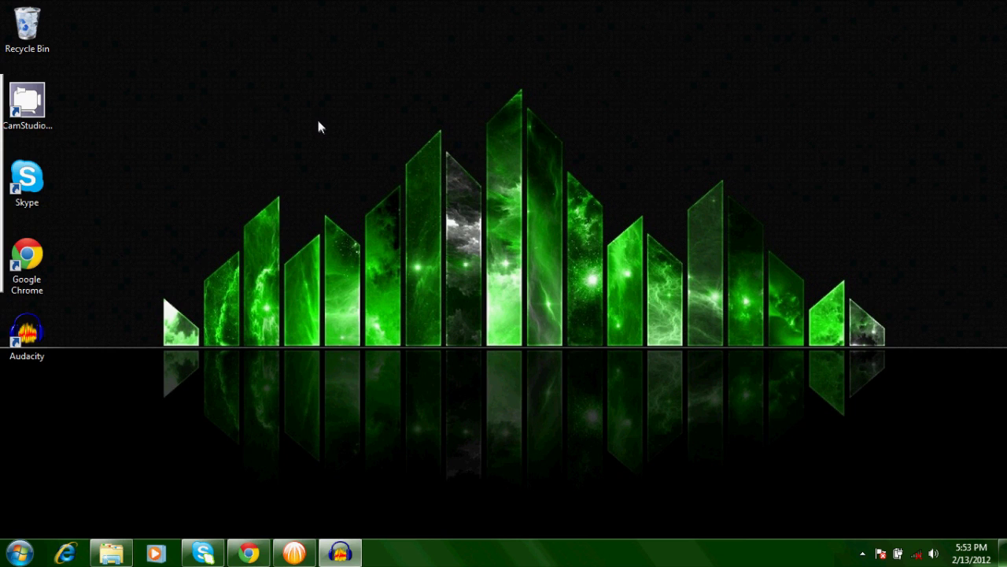
Send the Sony Vegas Pro 10 torrent from its Pirate Bay page in Chrome to BitComet and dismiss the notice
mouse_move(247, 554)
left_click(249, 554)
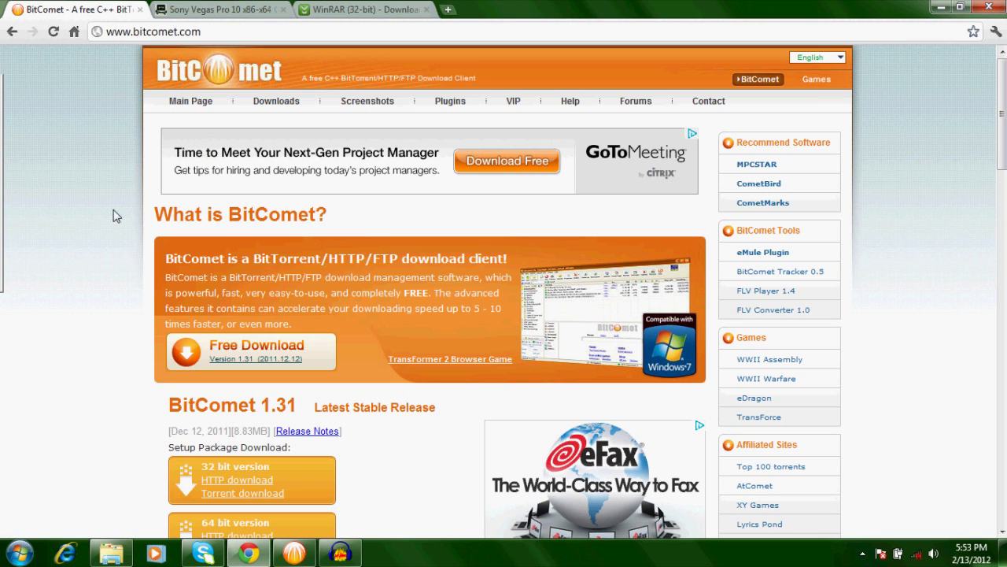
left_click(202, 13)
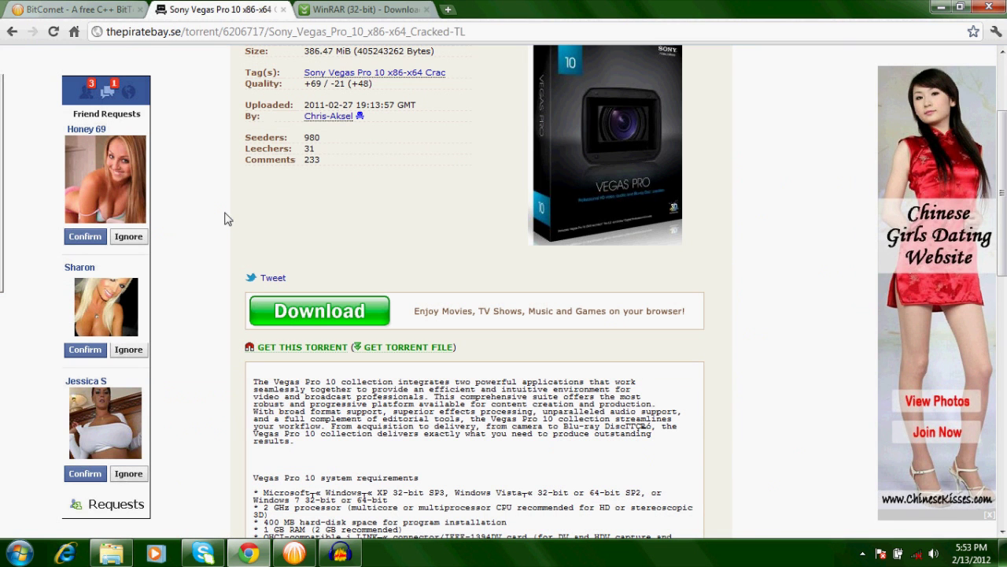
left_click_drag(1002, 177, 1004, 214)
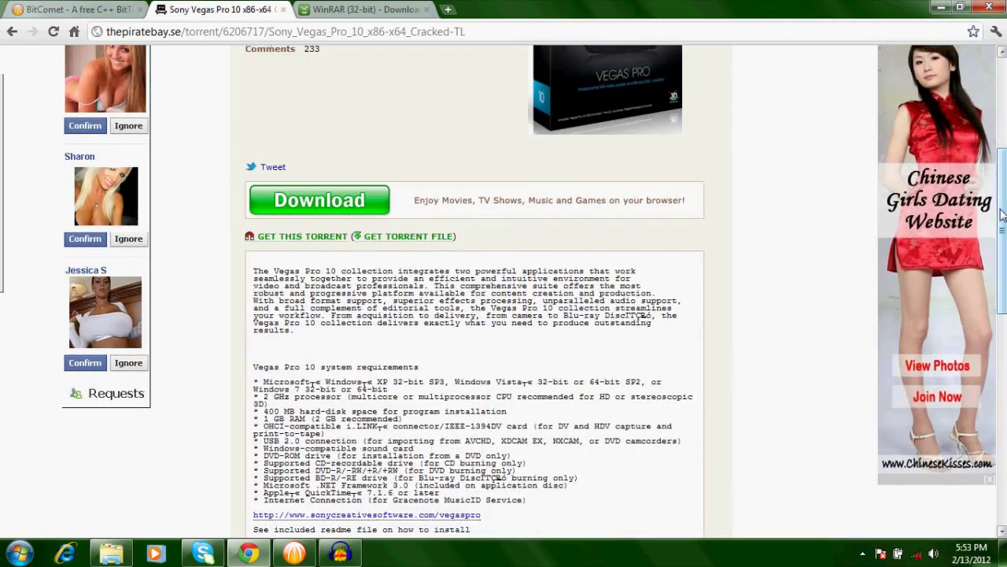
left_click(312, 244)
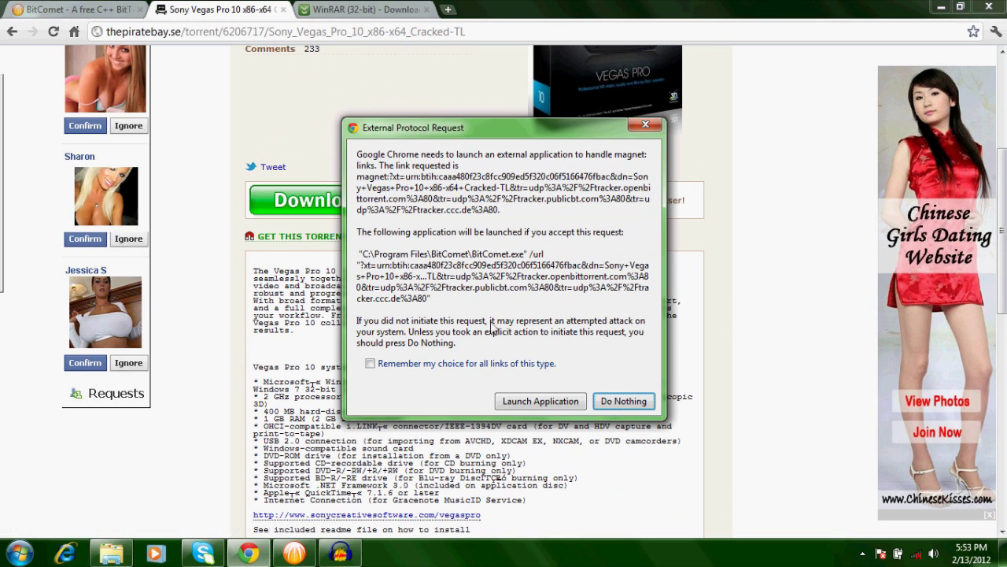
left_click(538, 401)
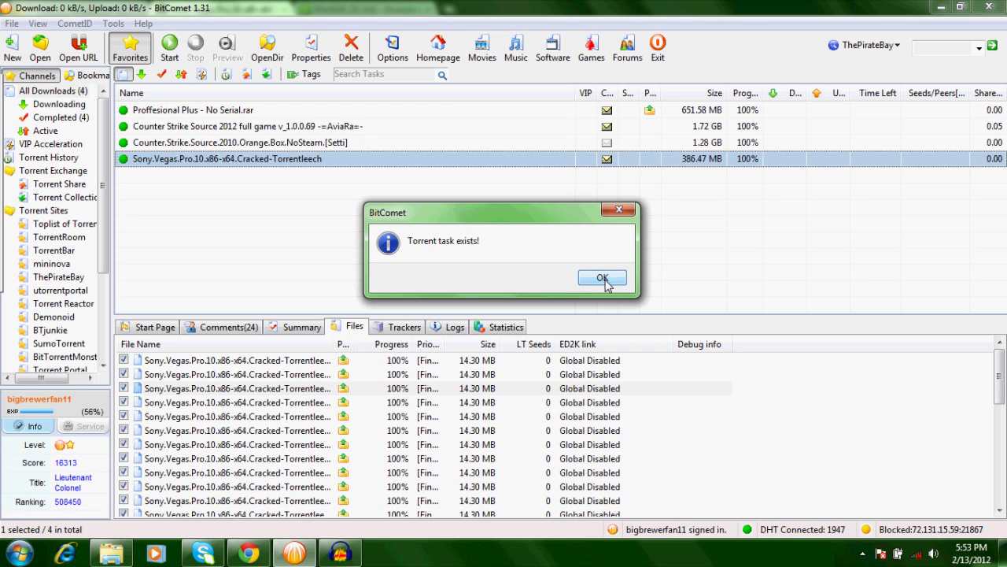
left_click(596, 280)
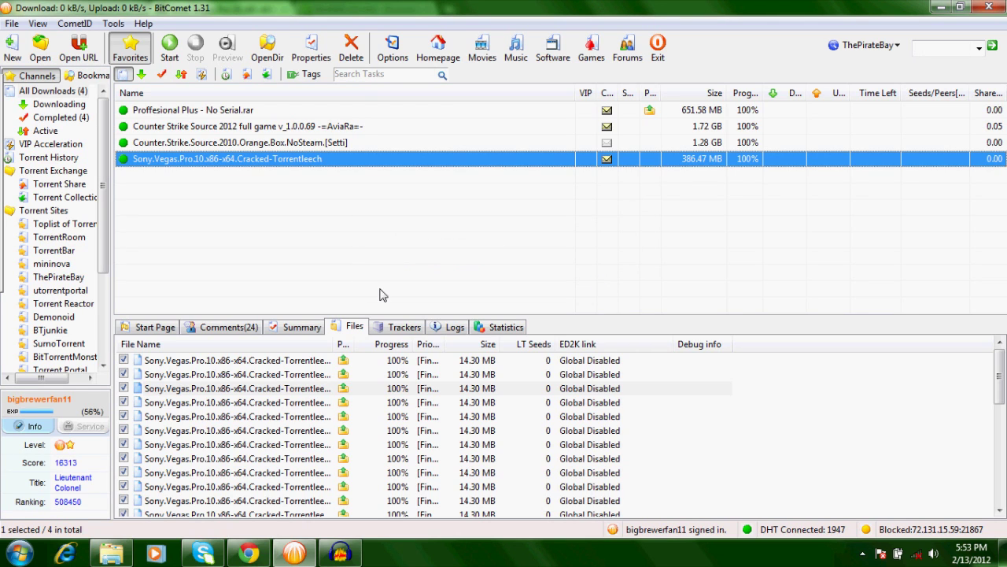
View the WinRAR (32-bit) download page in Chrome and return to BitComet
left_click(252, 555)
left_click(358, 9)
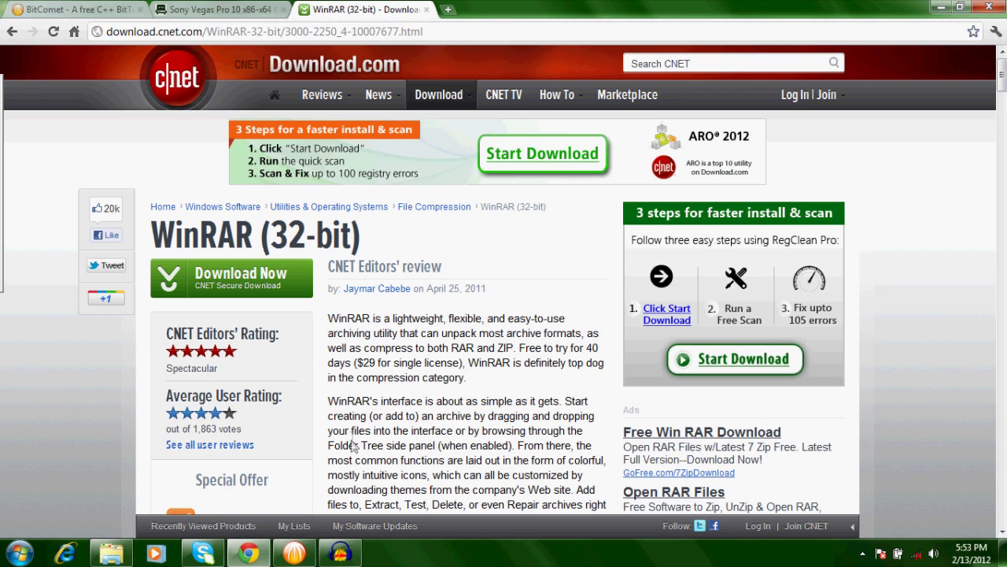
left_click(293, 553)
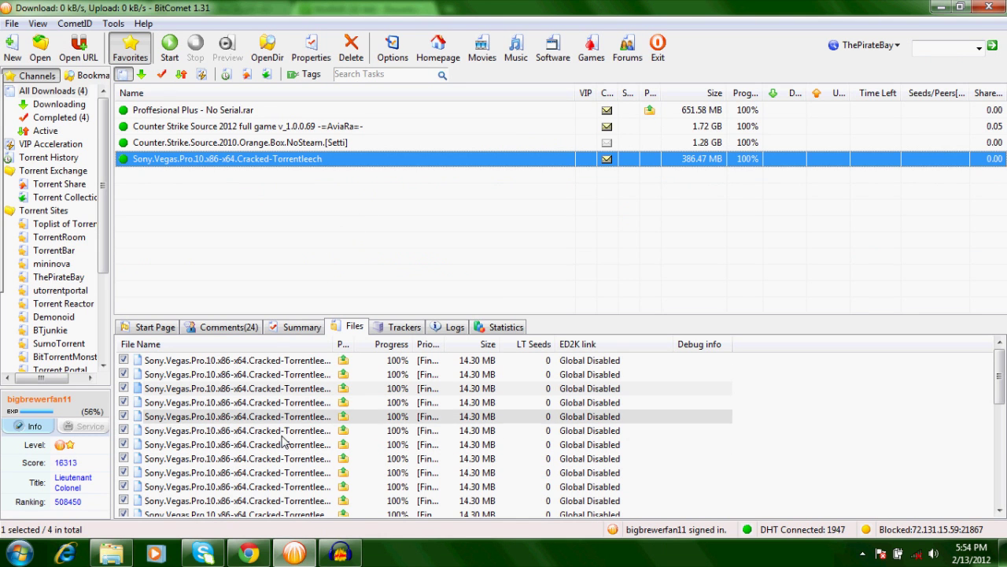
Open the first archive file of the Sony Vegas Pro 10 download in WinRAR and minimize the browser window behind it
left_click(262, 362)
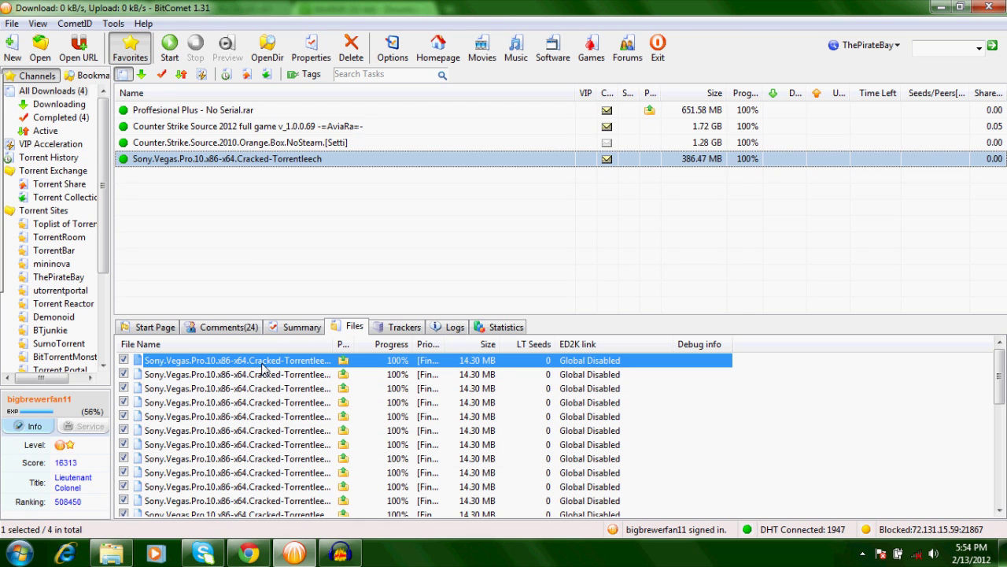
double_click(262, 365)
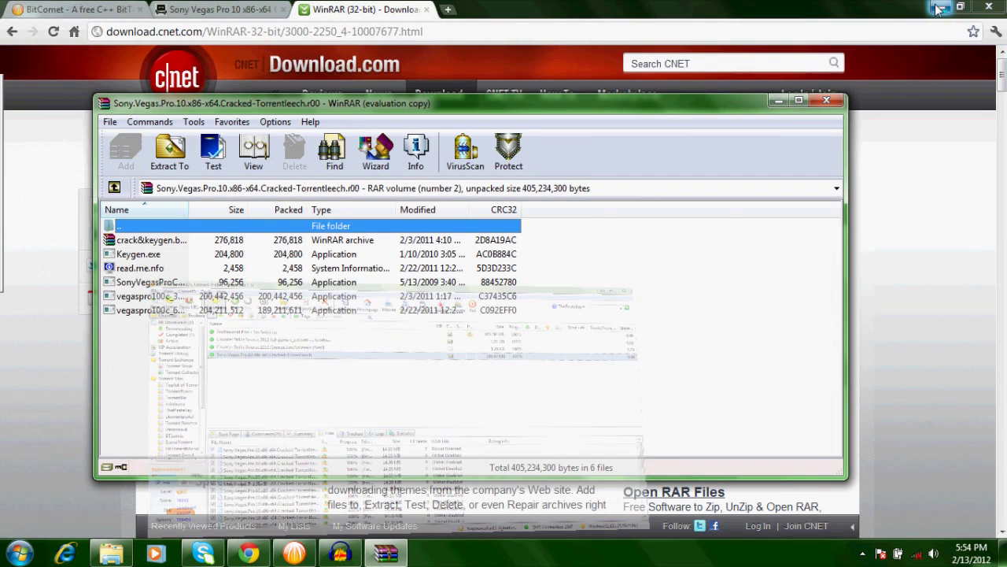
left_click(941, 6)
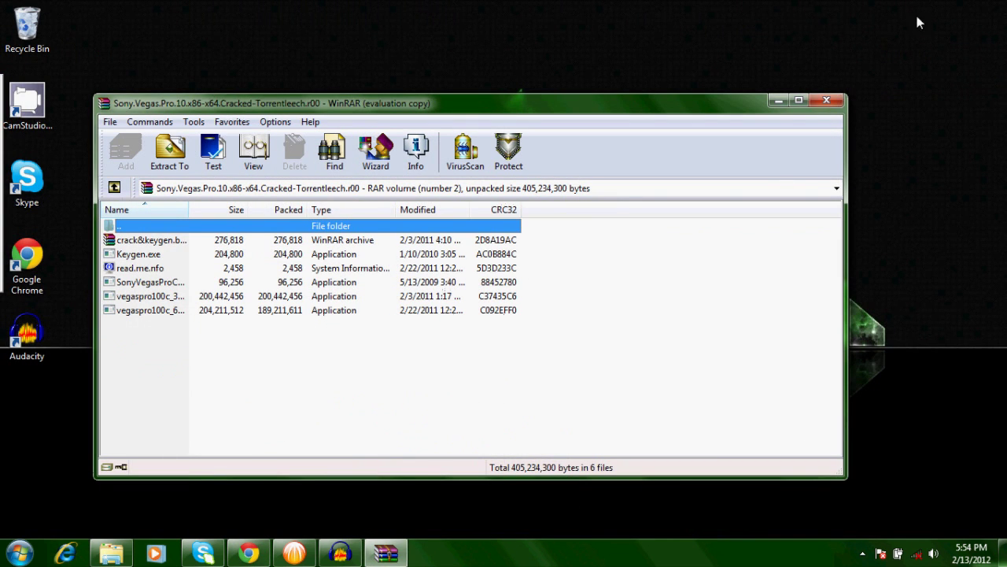
Create a new folder named "Sony Vegas 10" on the desktop
right_click(18, 422)
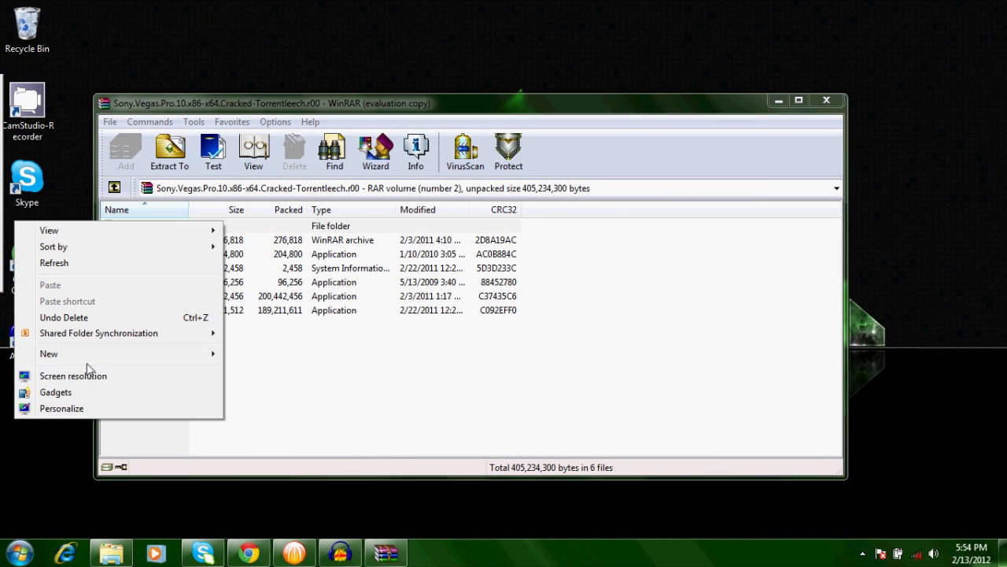
mouse_move(185, 355)
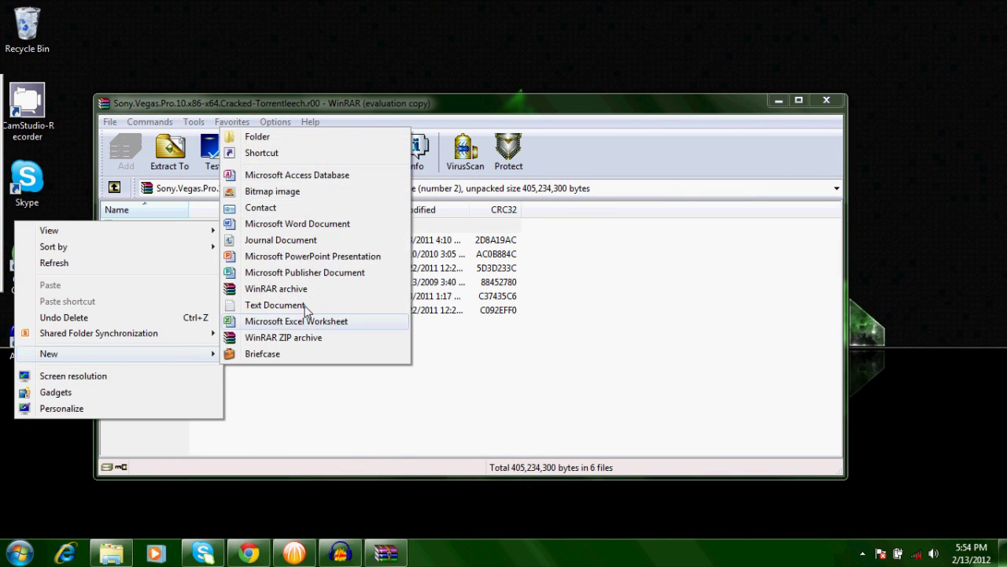
left_click(313, 137)
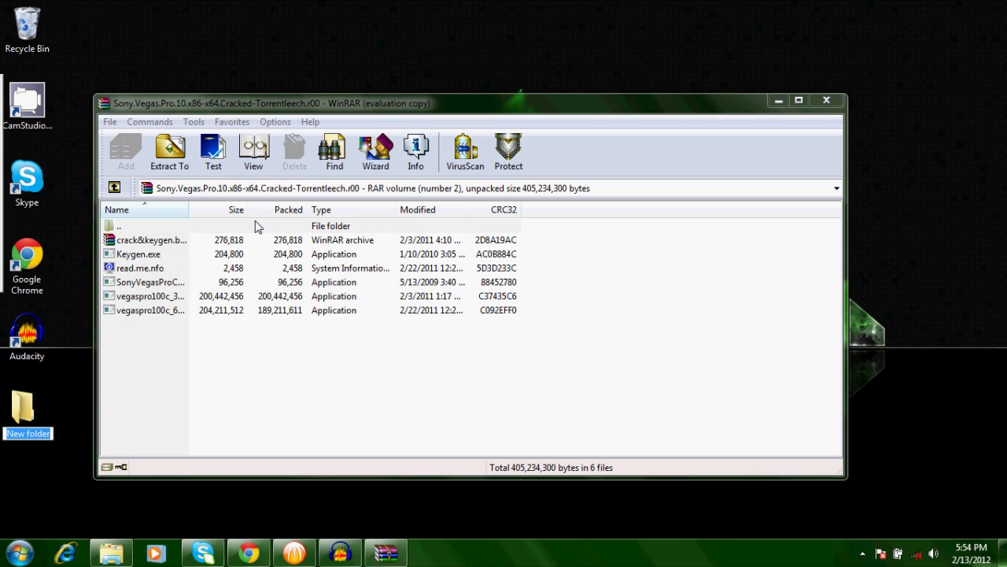
type("Sony ")
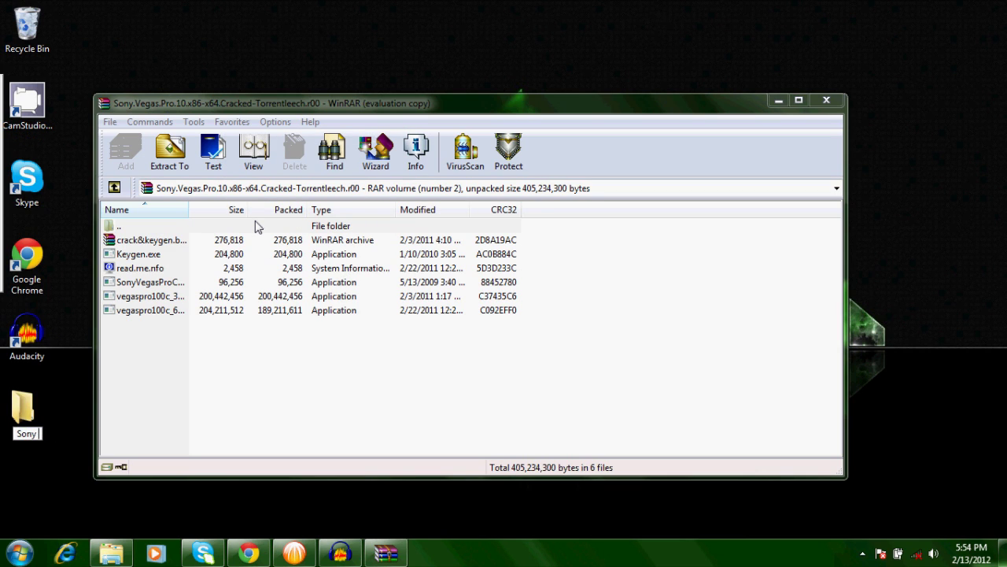
type("Vegas 10")
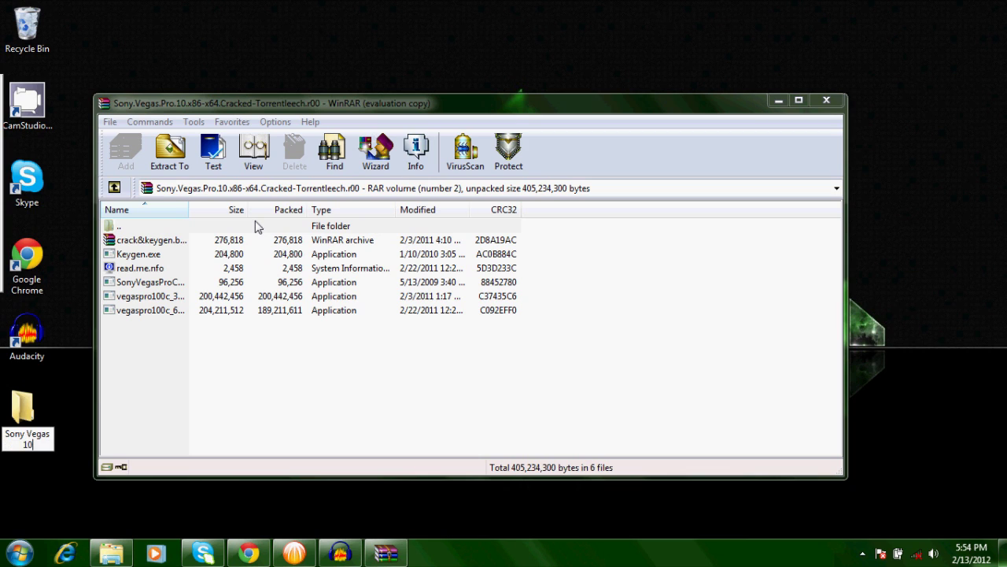
key("Return")
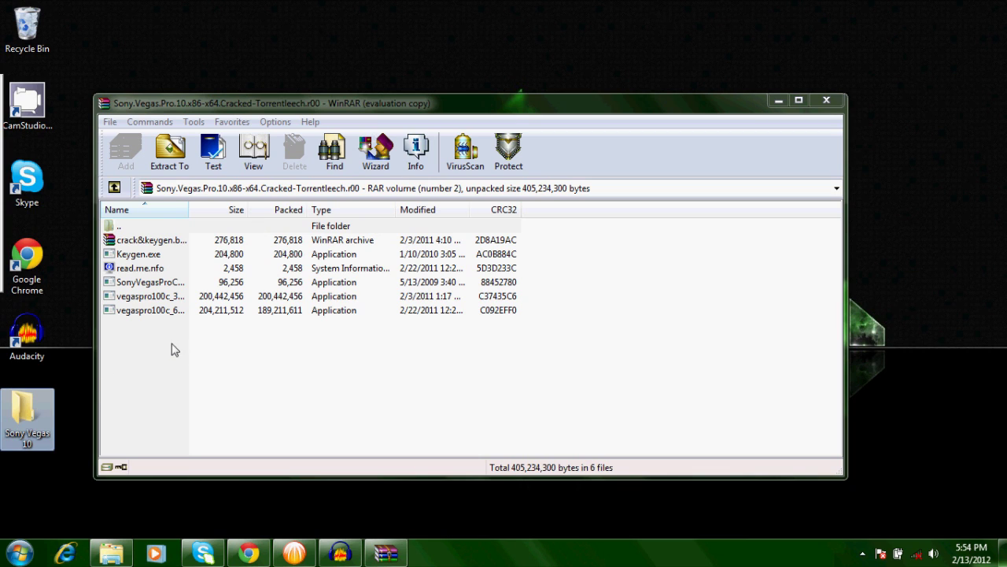
Extract all files of the open archive into the Sony Vegas 10 folder on the desktop
left_click(170, 229)
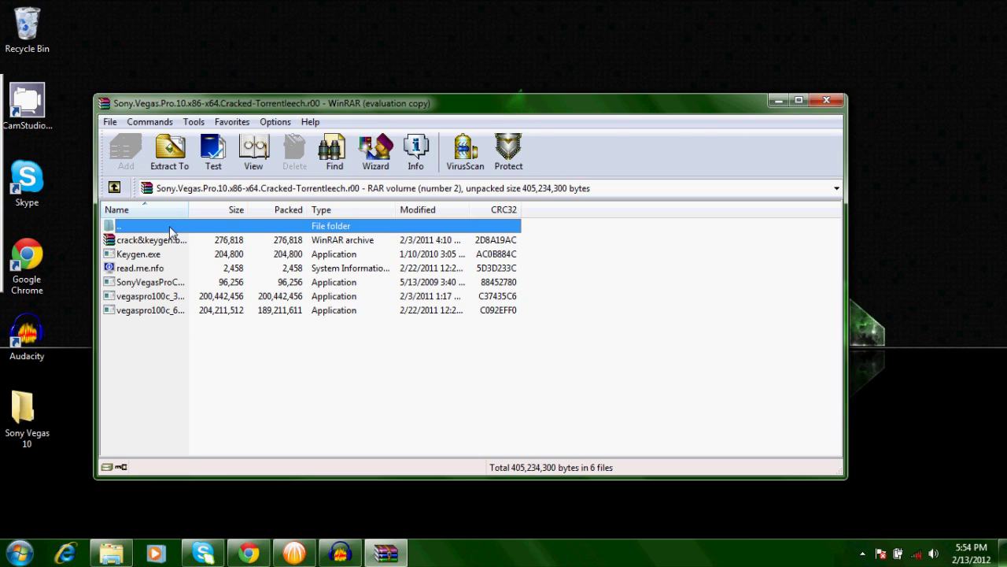
left_click_drag(168, 376, 142, 240)
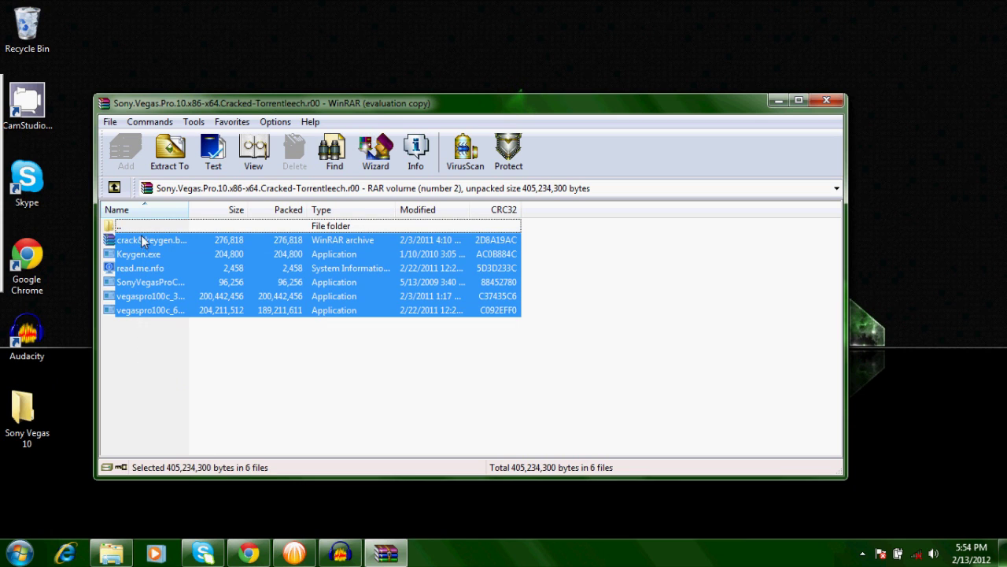
left_click(168, 161)
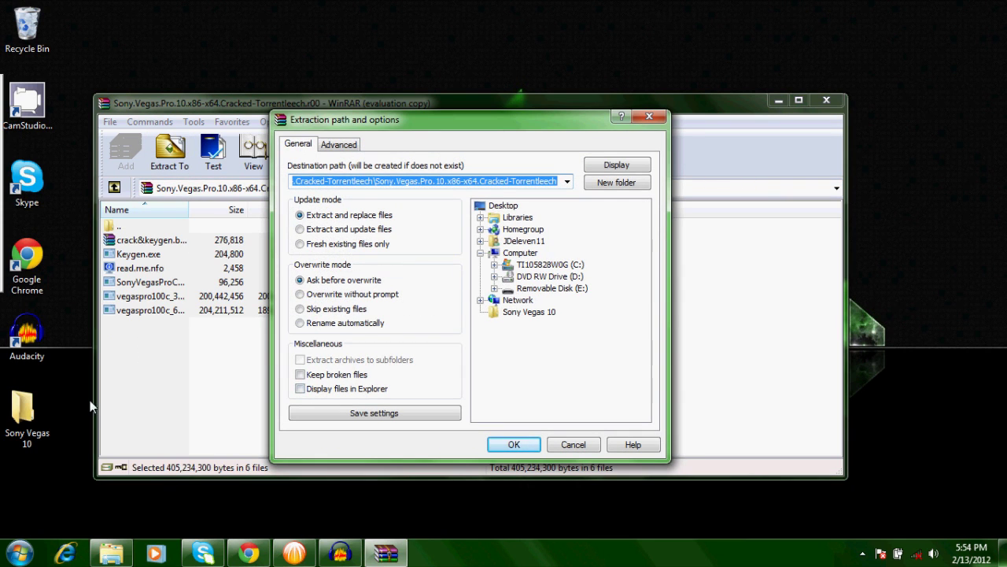
left_click(529, 313)
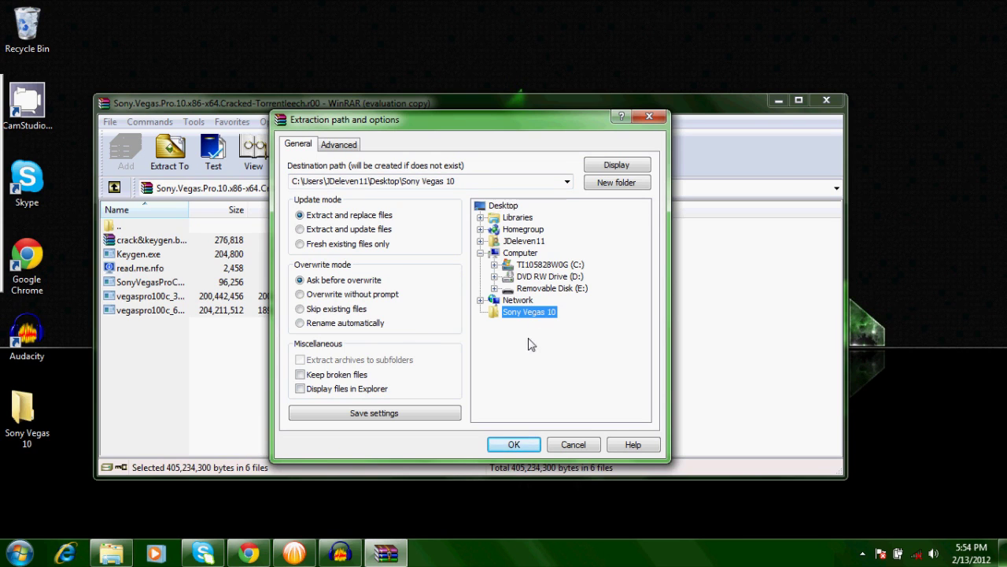
left_click(505, 448)
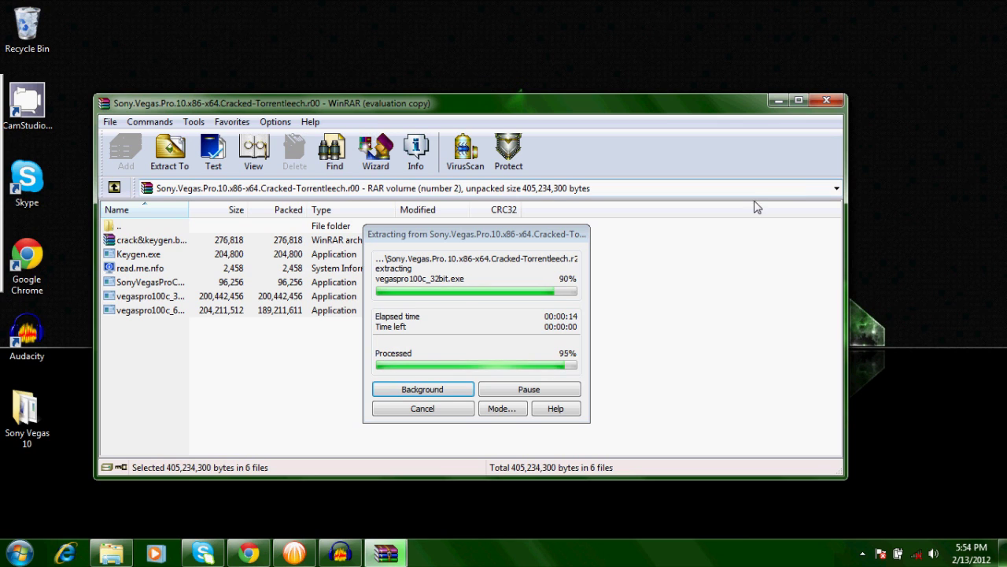
Close the archive window and open the Sony Vegas 10 folder from the desktop, moving its window slightly higher
left_click(828, 101)
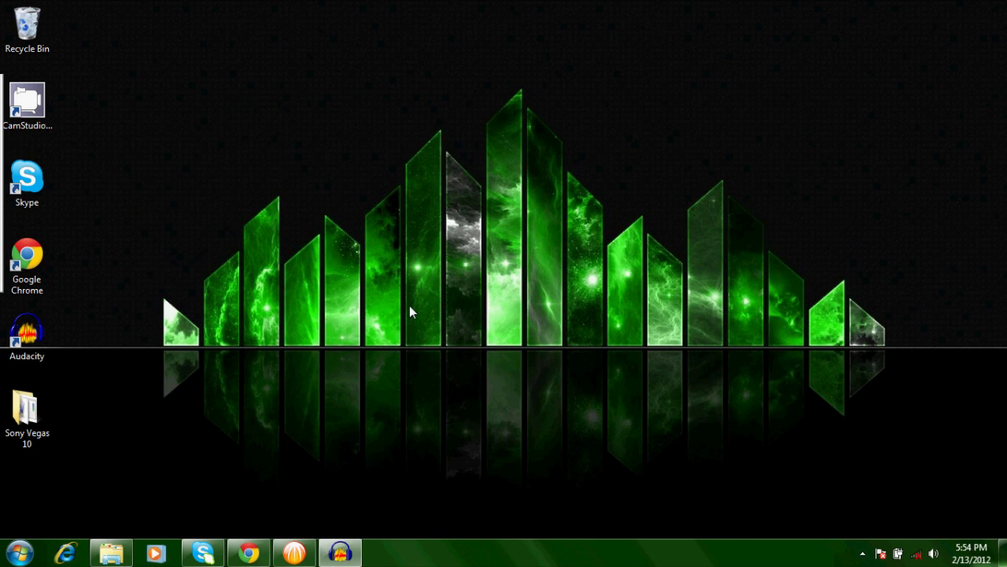
double_click(26, 411)
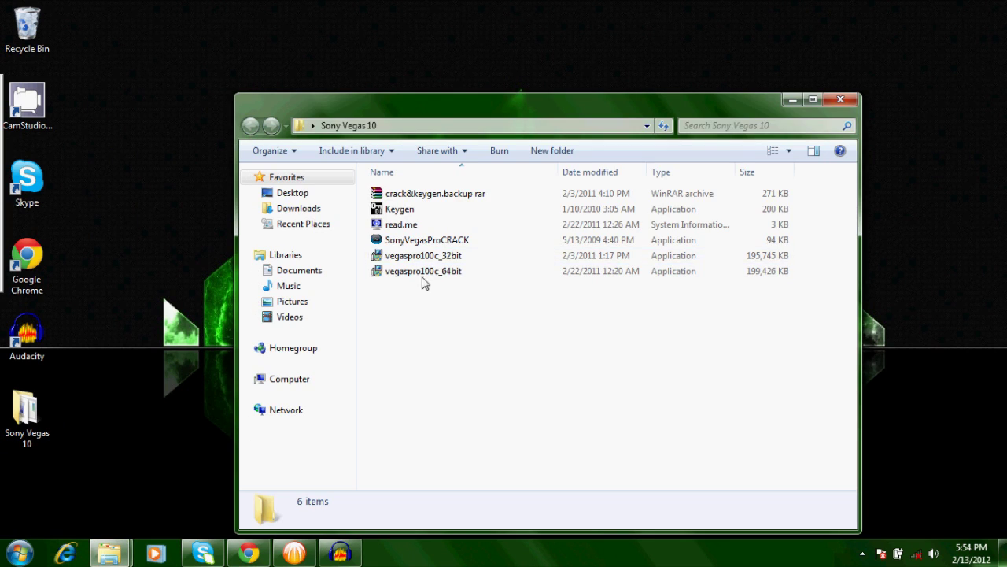
left_click_drag(496, 108, 492, 75)
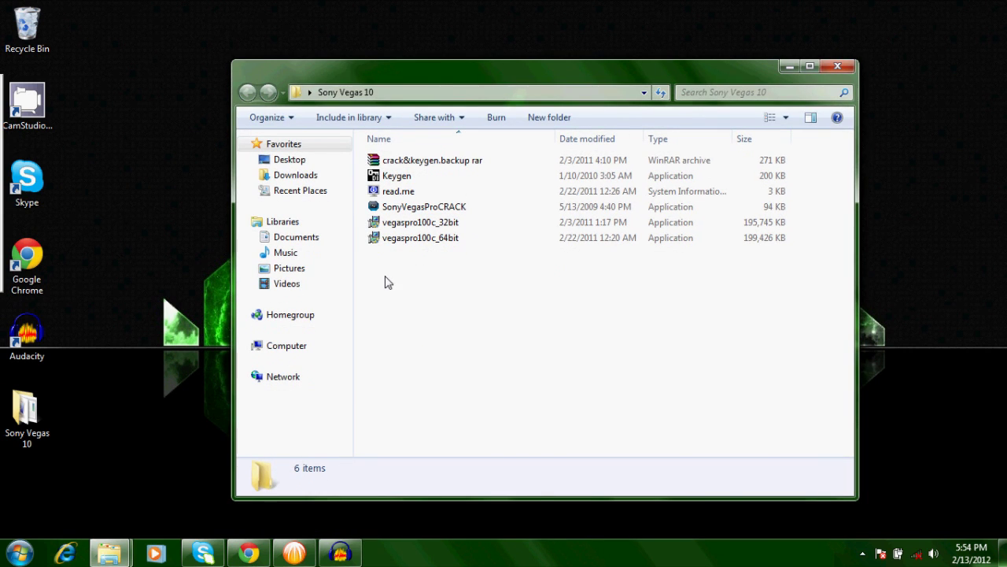
Check in the computer's system properties whether the operating system is 32-bit or 64-bit, and close them
left_click(19, 554)
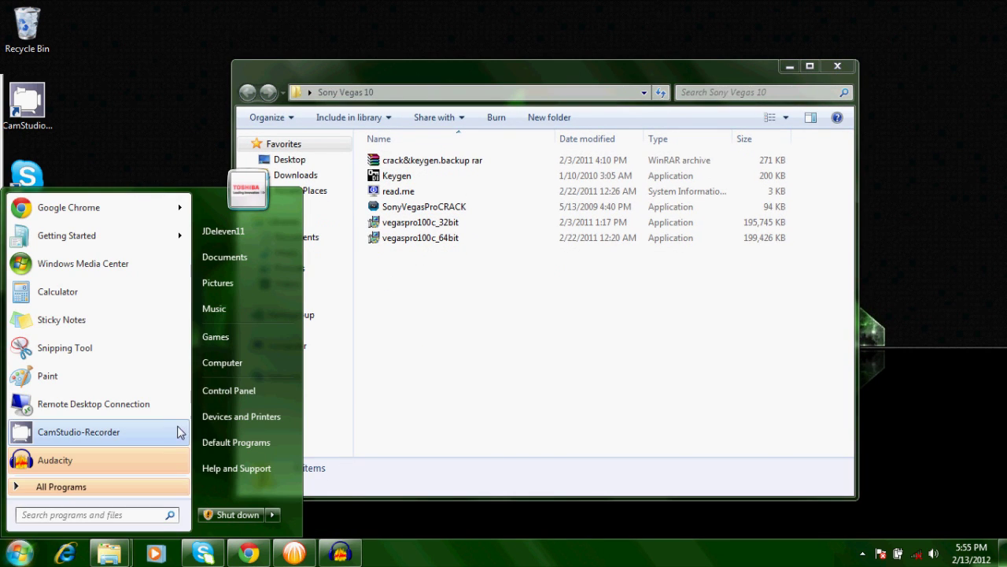
right_click(256, 363)
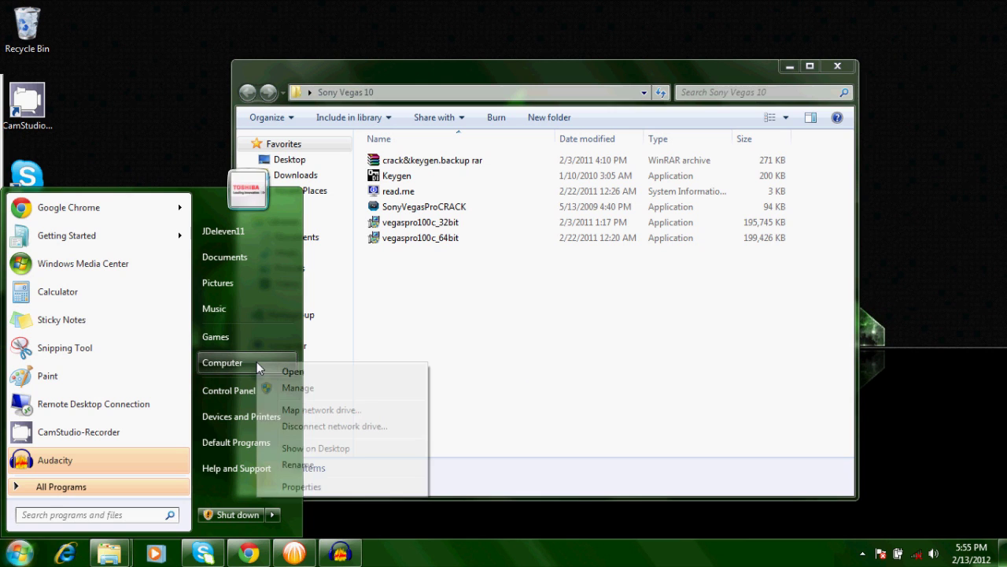
left_click(302, 488)
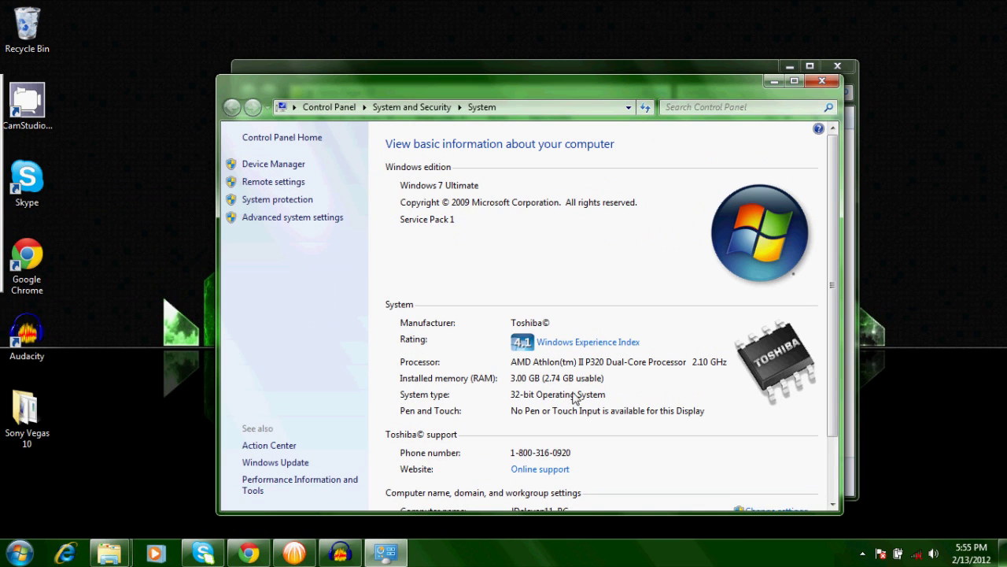
scroll(834, 252, "down", 3)
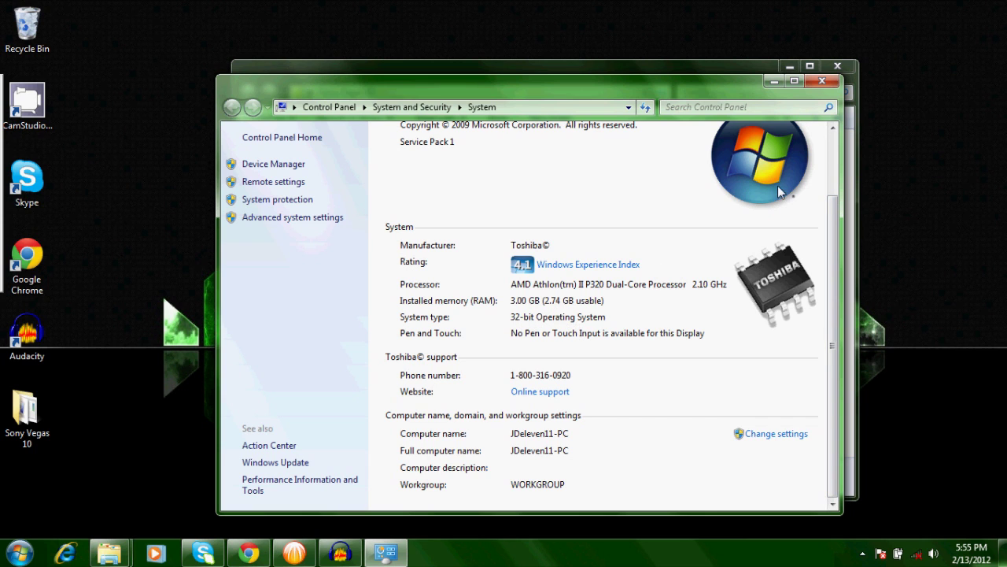
left_click(821, 81)
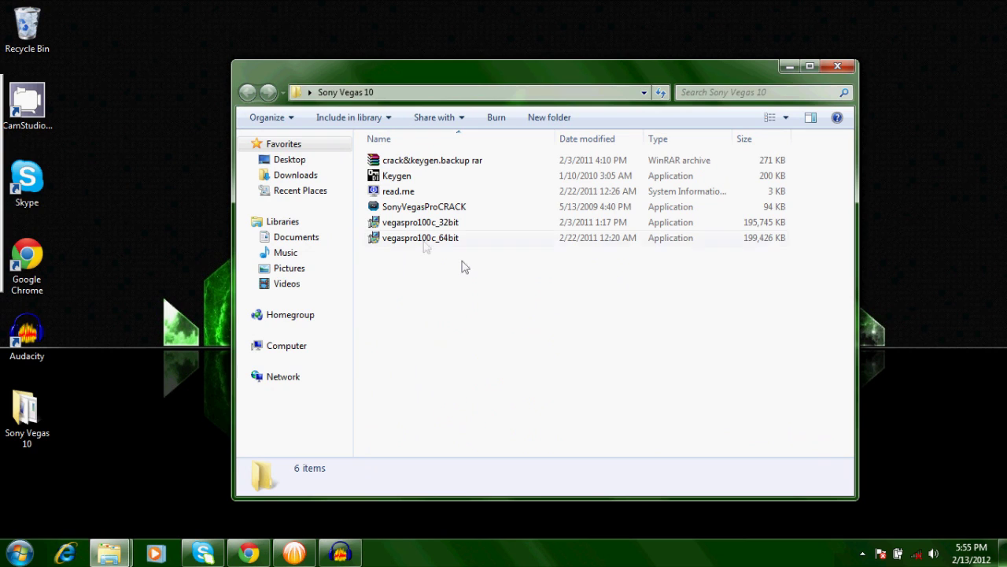
Start the vegaspro100c_32bit installer and continue with English as the installation language
left_click(449, 226)
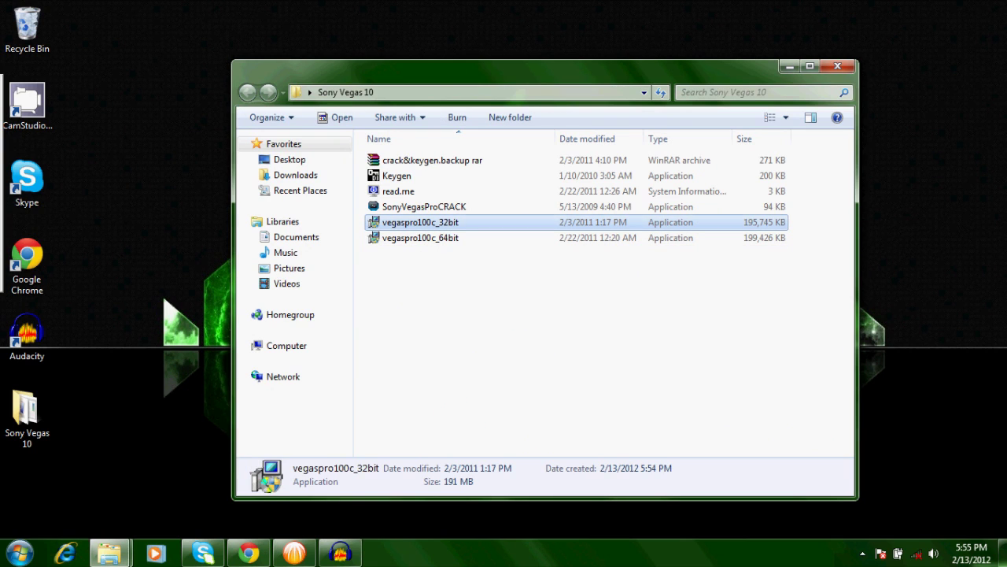
key("Return")
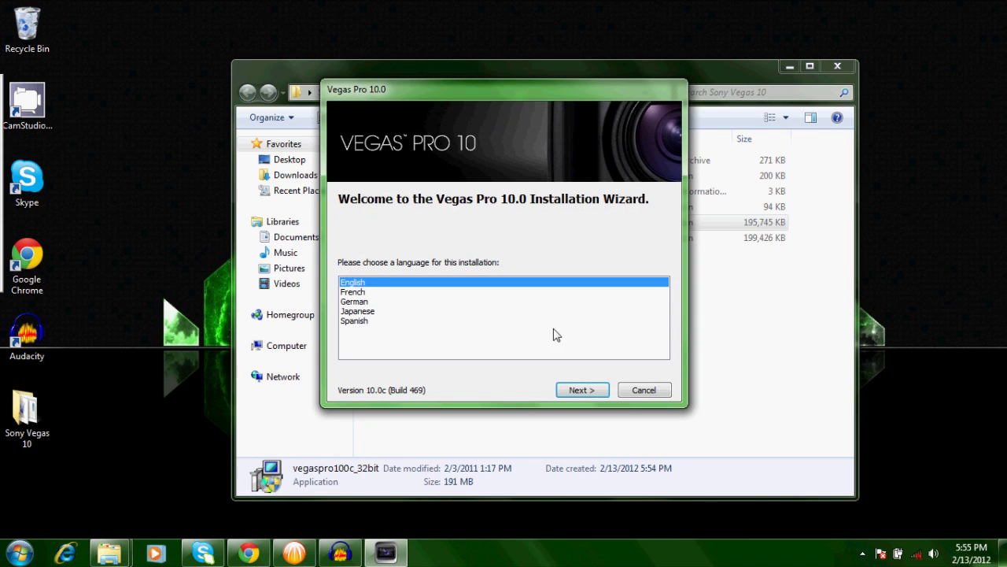
left_click(590, 390)
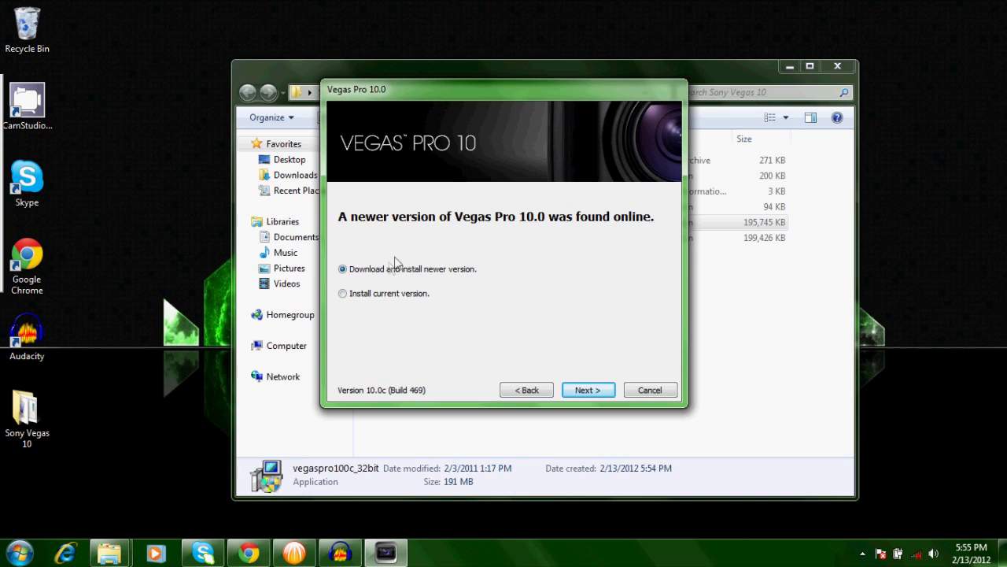
Choose to install the current version of Vegas Pro 10.0 and agree to the End User License Agreement
left_click(344, 297)
left_click(571, 389)
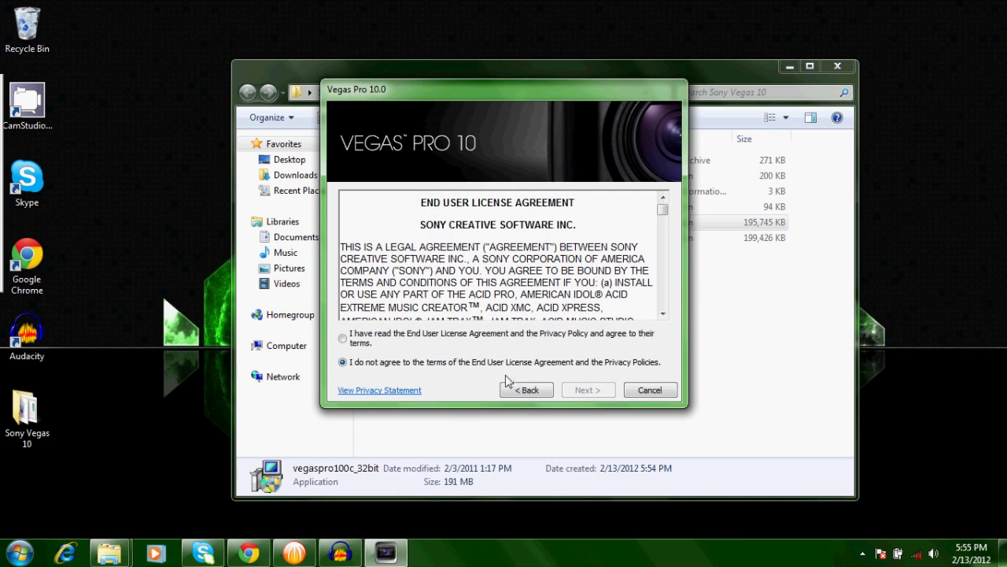
left_click(362, 337)
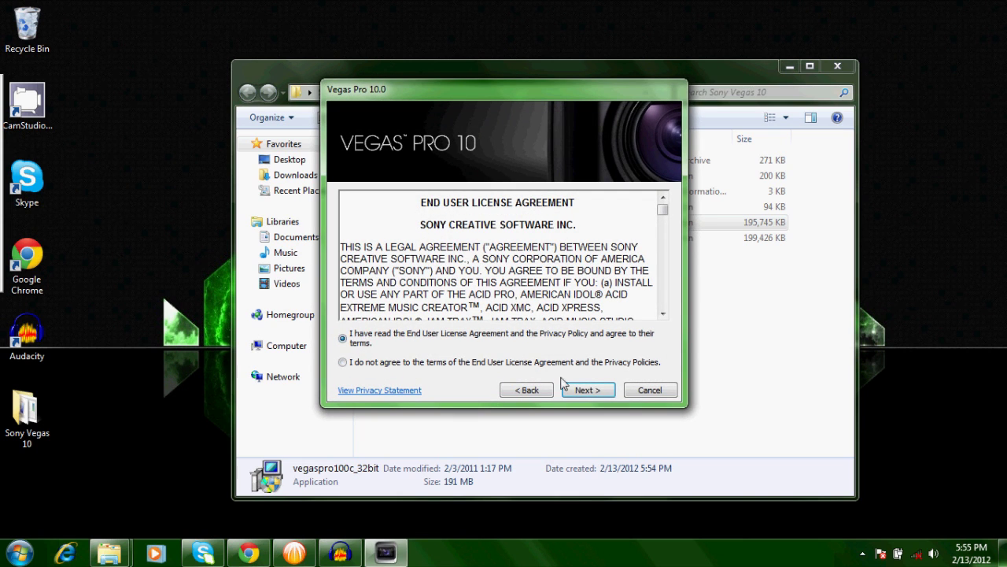
Install Vegas Pro 10.0 to C:\Program Files\Sony\Vegas Pro 10.0\ with a desktop shortcut, and finish the installer
left_click(588, 390)
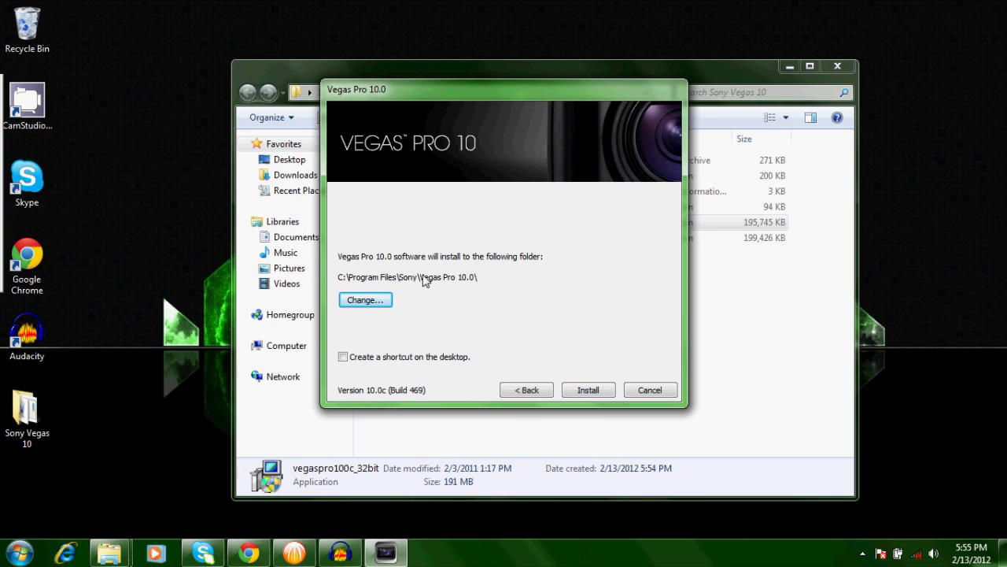
left_click(348, 356)
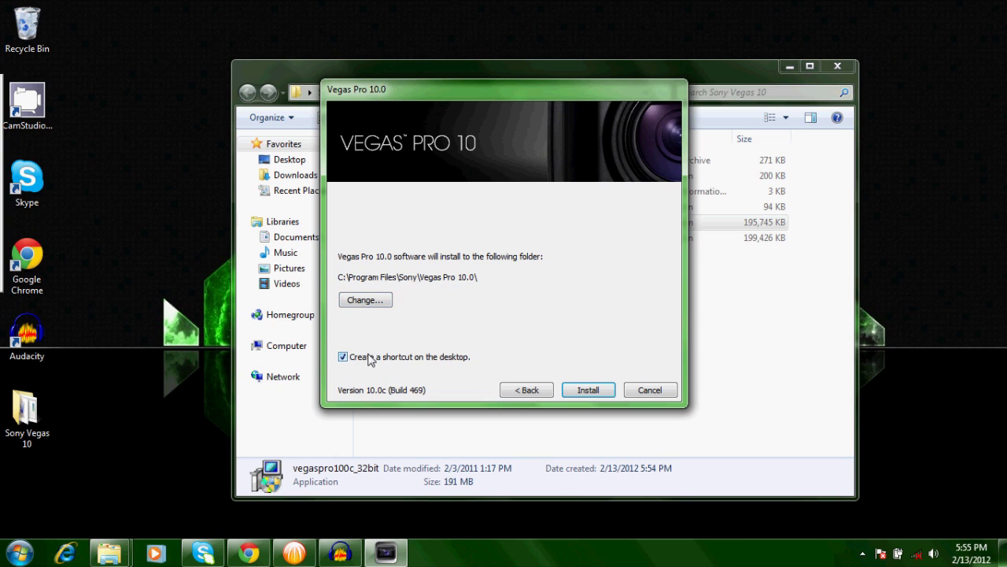
left_click(581, 387)
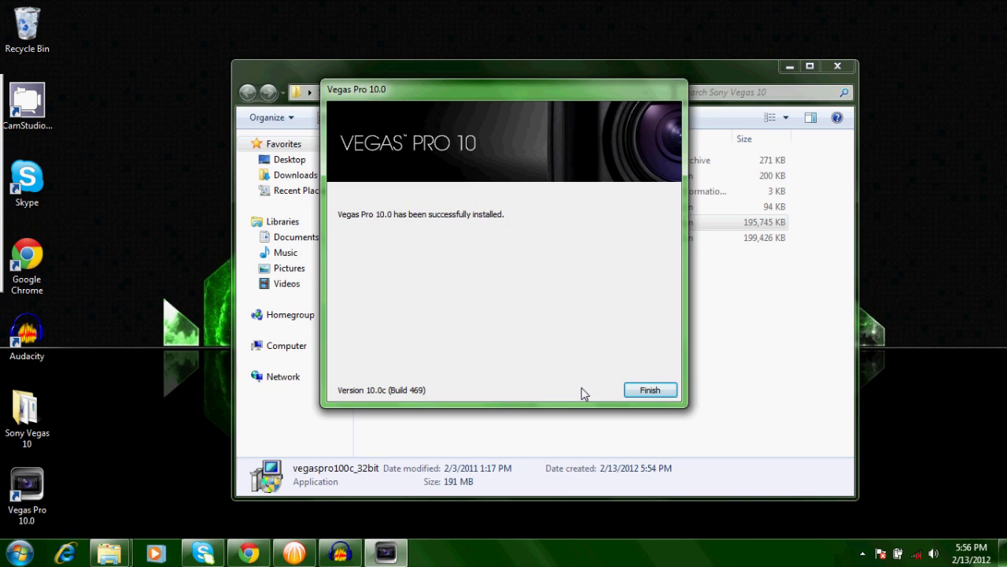
left_click(658, 393)
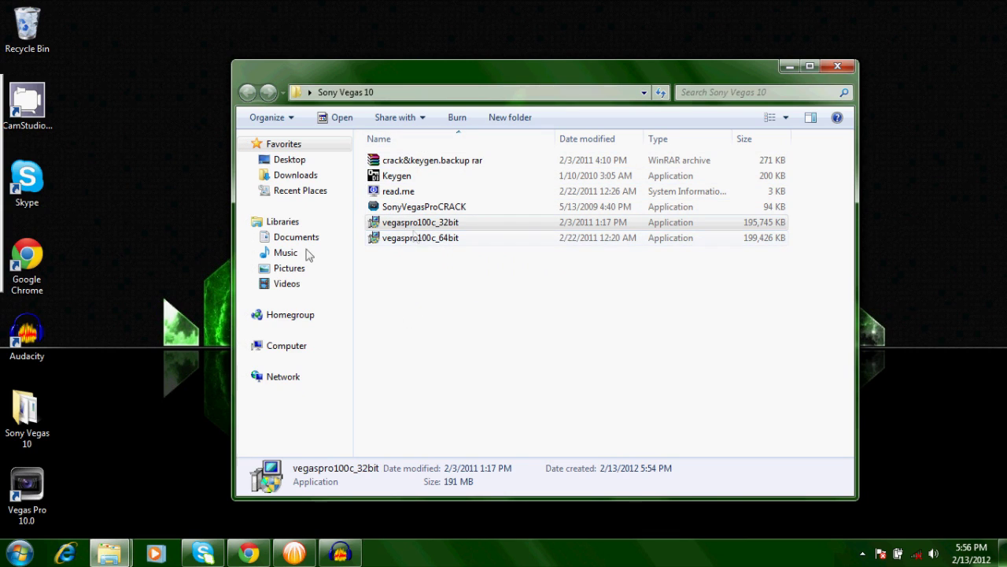
Run SonyVegasProCRACK from the Sony Vegas 10 folder as administrator
left_click(433, 213)
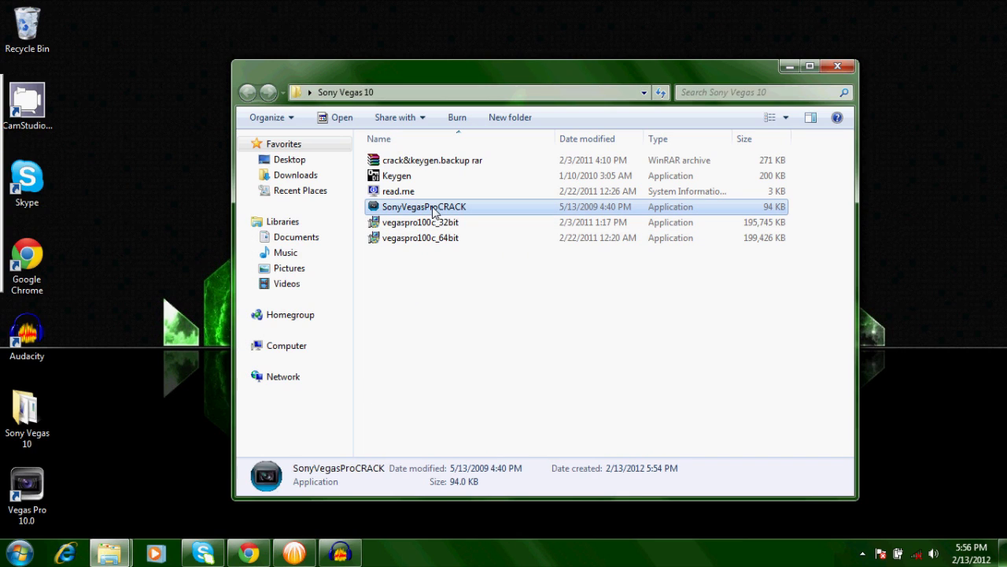
right_click(433, 211)
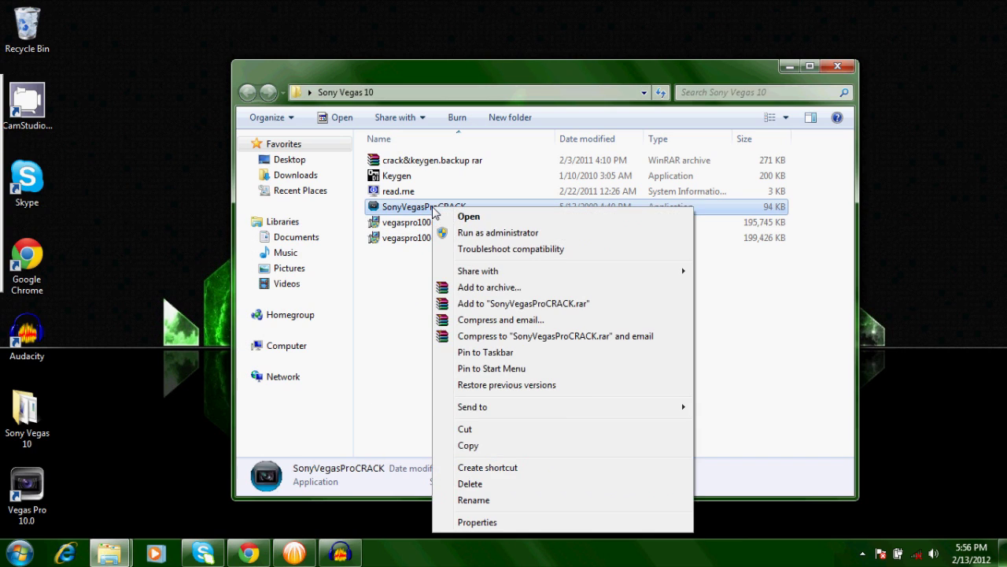
left_click(508, 234)
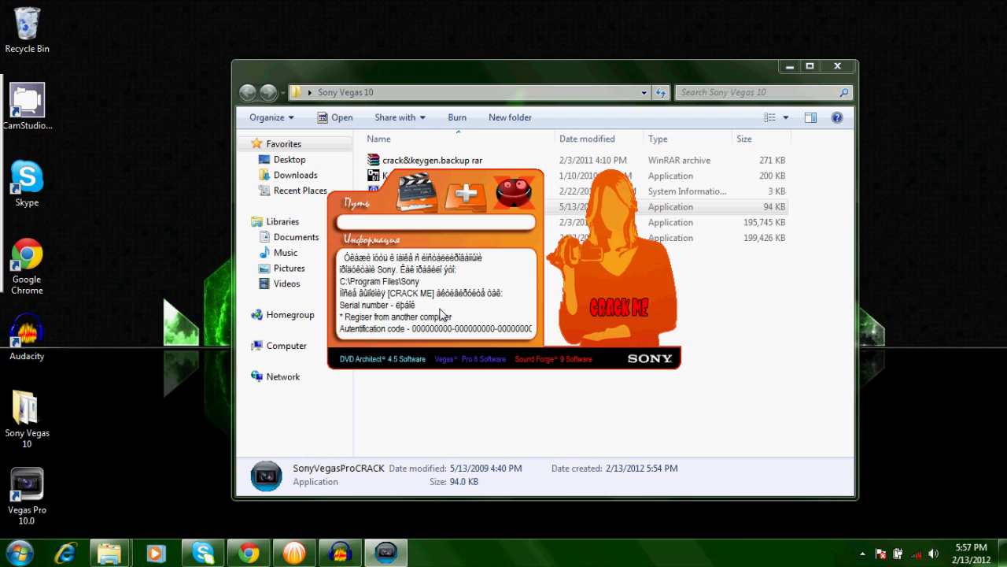
left_click_drag(434, 293, 440, 312)
left_click(422, 284)
Set the patch tool's target path to the C:\Program Files\Sony\Vegas Pro 10.0 folder
left_click(409, 207)
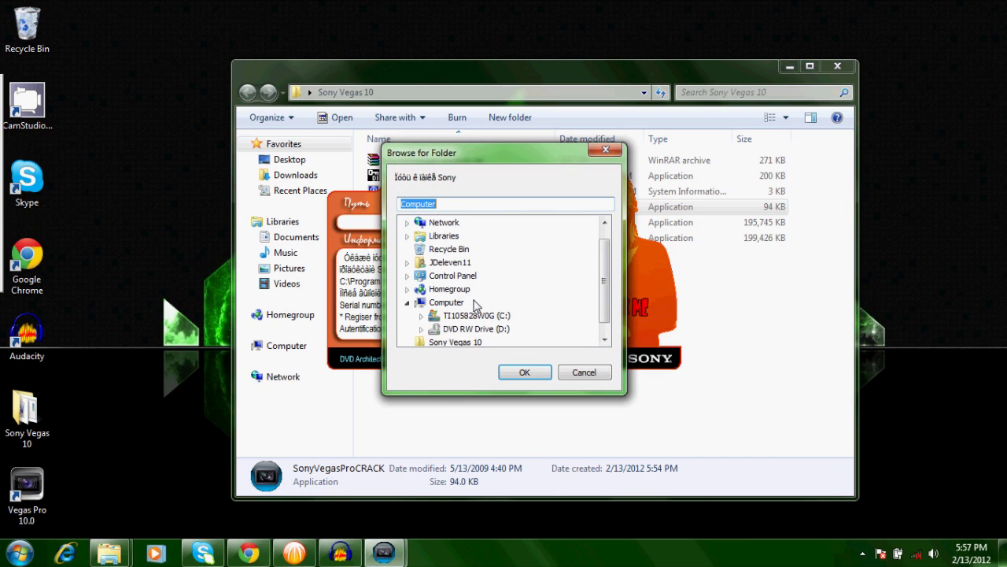
left_click(605, 339)
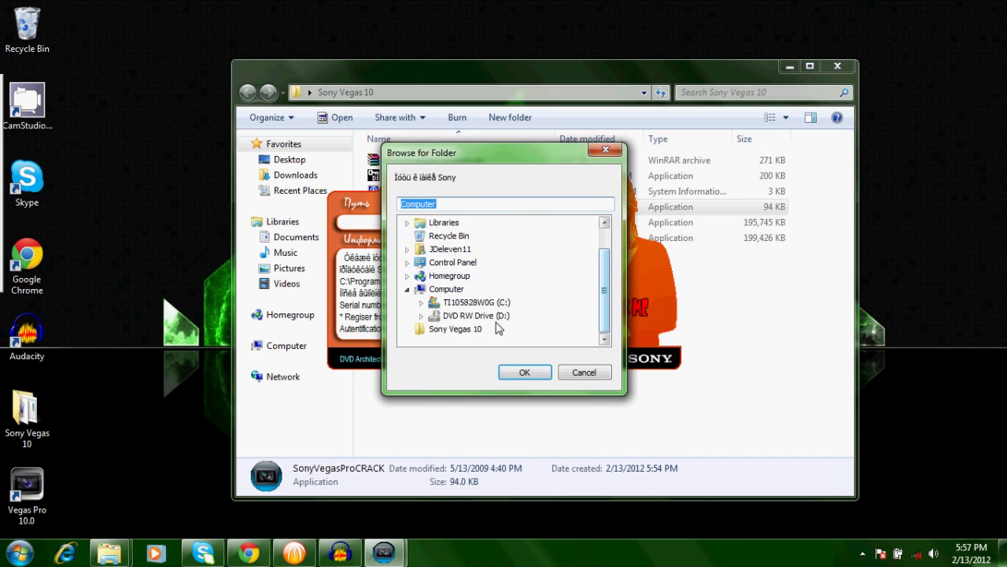
left_click(423, 302)
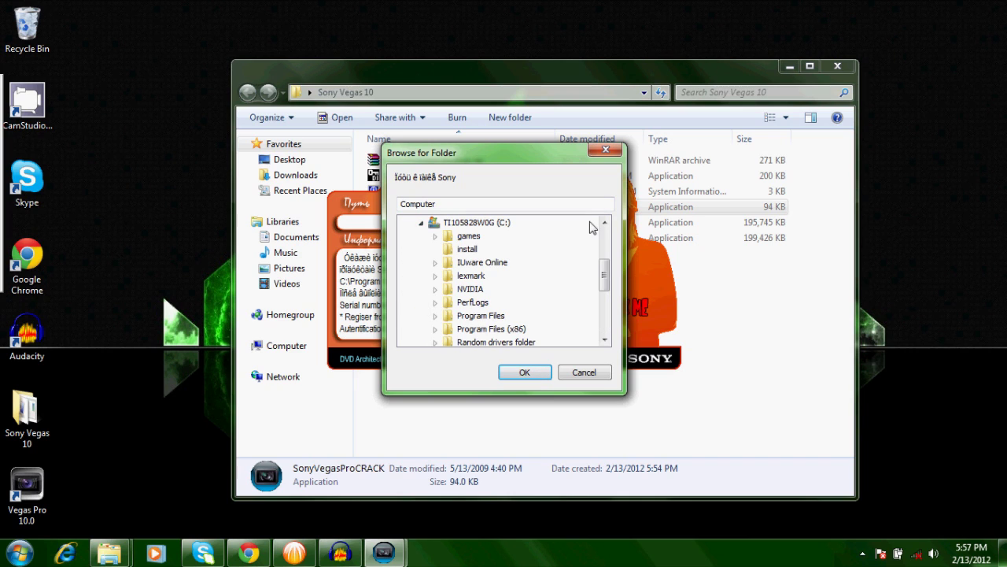
left_click_drag(603, 270, 604, 293)
double_click(461, 249)
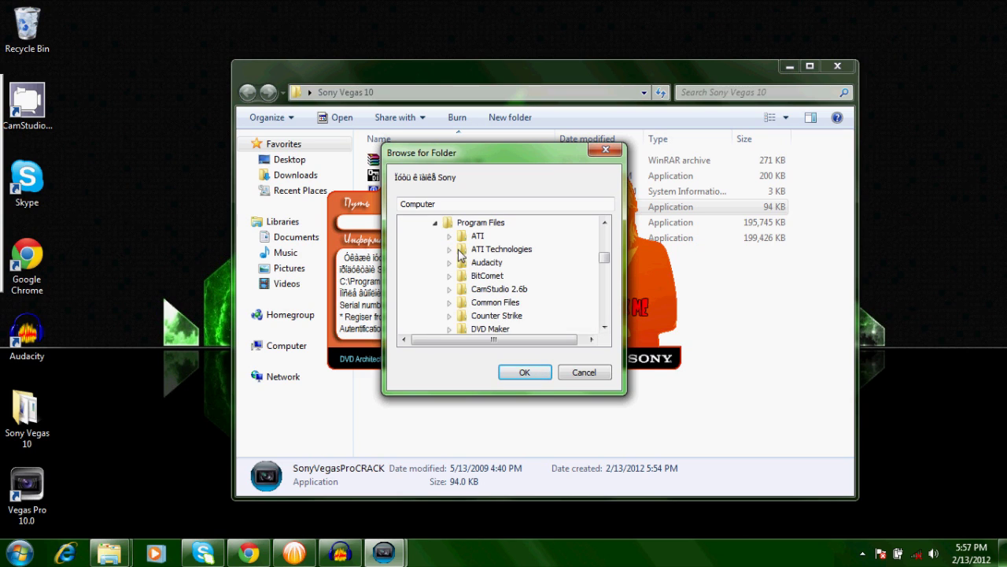
left_click_drag(603, 263, 603, 290)
double_click(468, 276)
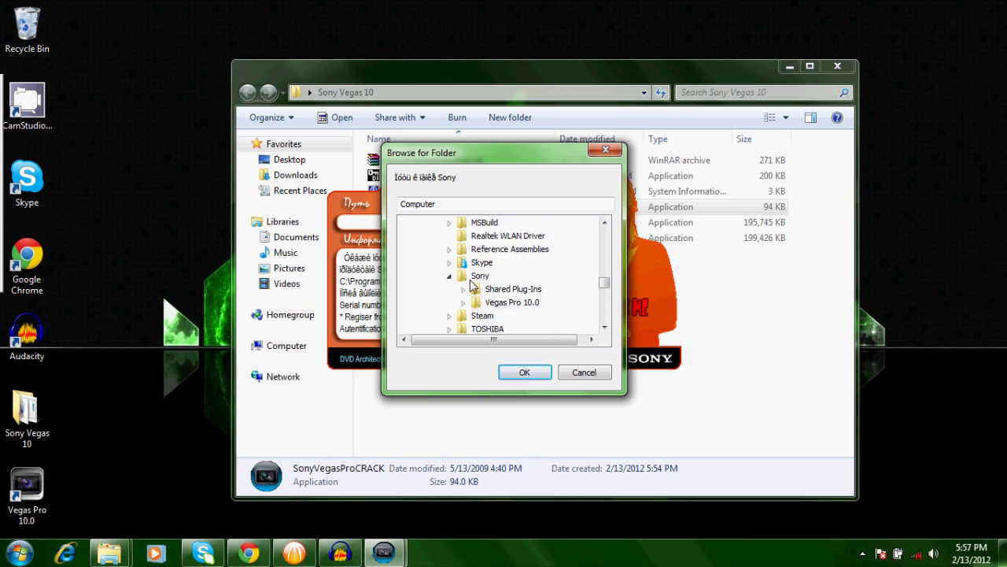
left_click(516, 303)
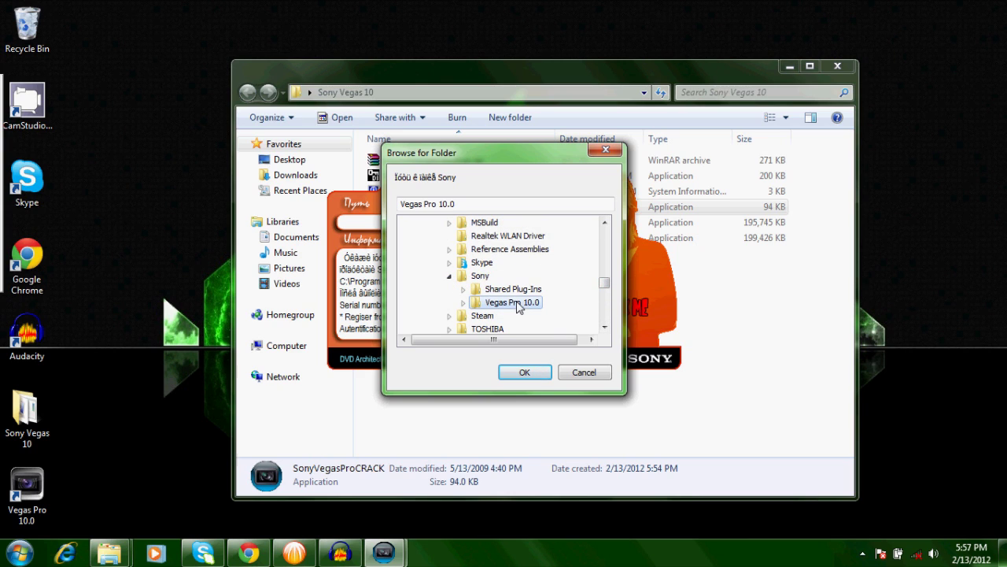
left_click(515, 373)
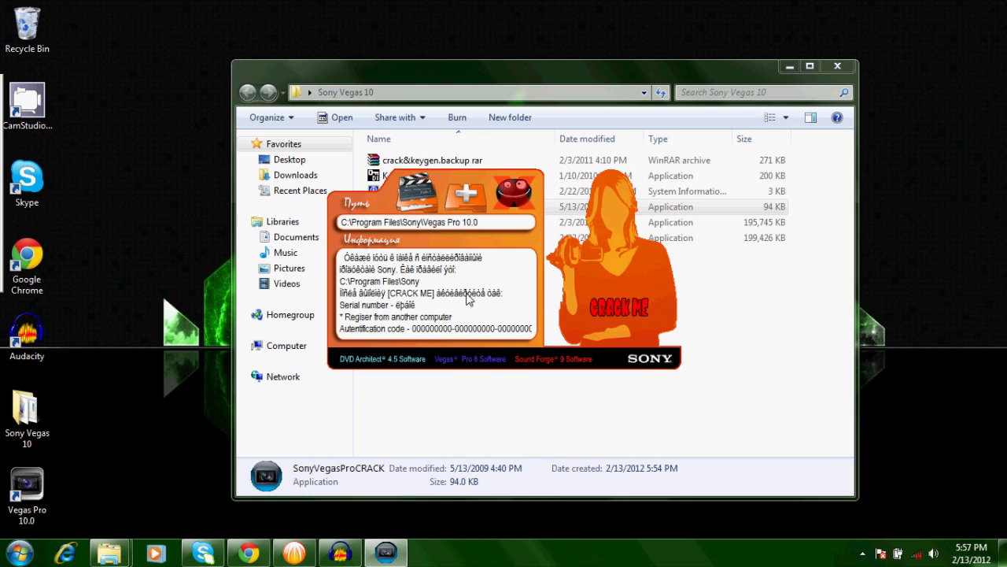
Add the Vegas Pro 10.0 path to the patch tool, apply the patch with CRACK ME, and close the tool
left_click(464, 198)
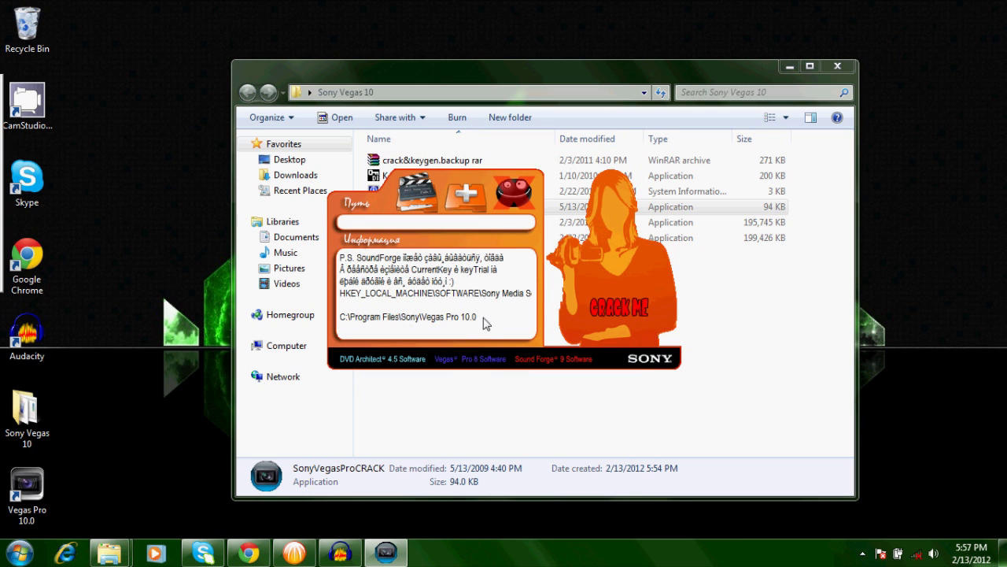
left_click_drag(478, 316, 334, 318)
left_click(484, 323)
left_click(607, 305)
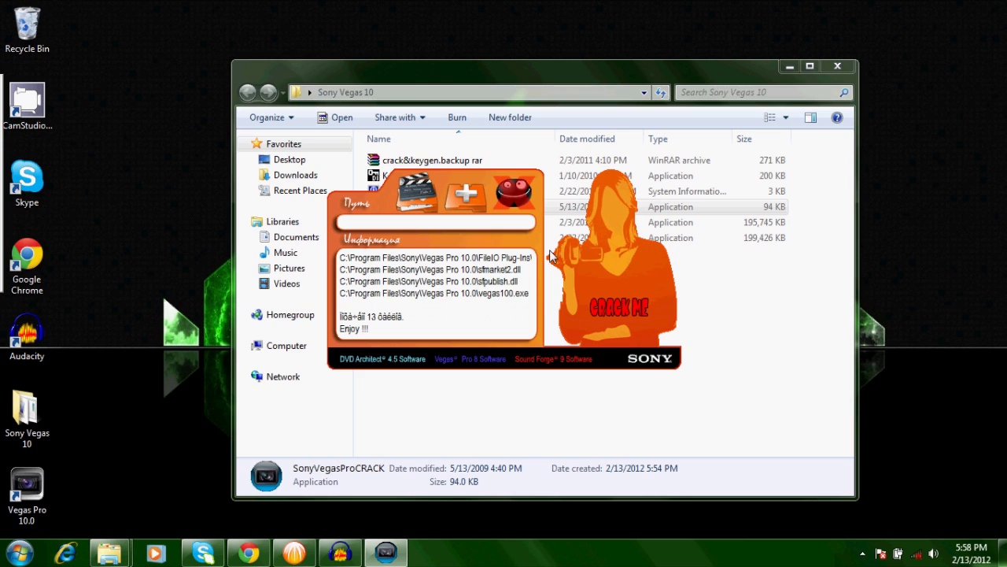
left_click(519, 197)
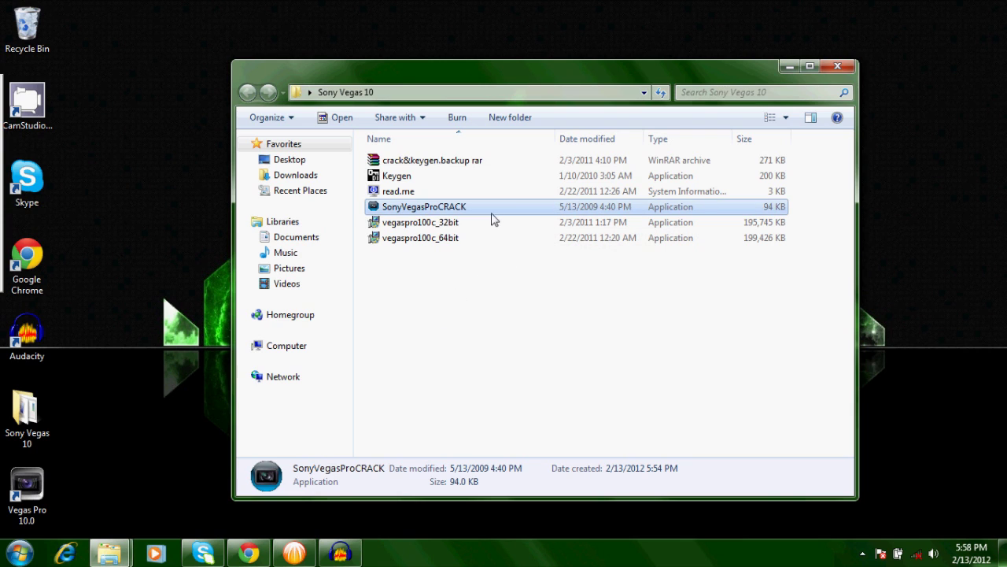
Open Keygen from the folder, move its window off the file list, and lower the system volume to zero
double_click(413, 180)
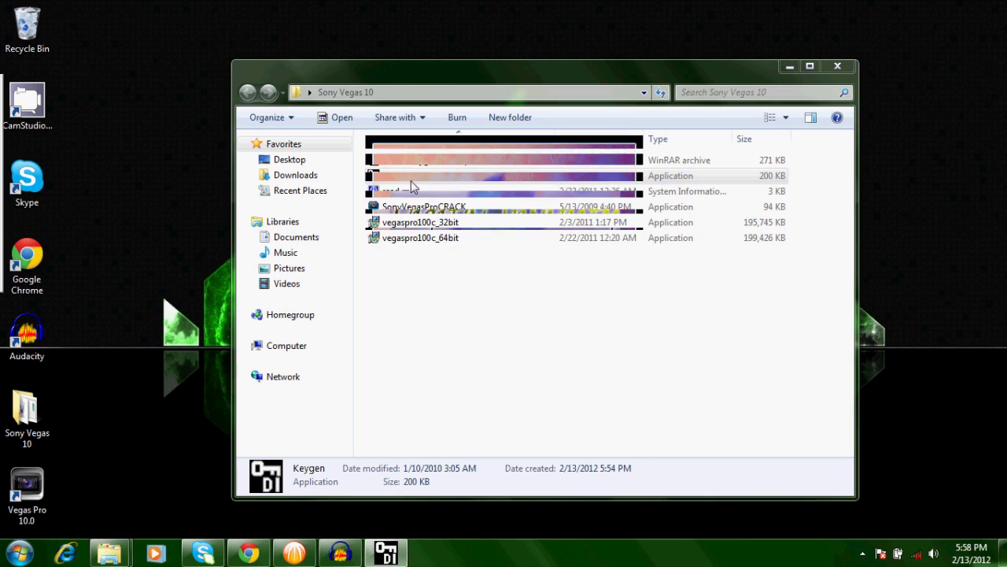
mouse_move(497, 164)
left_mouse_down()
mouse_move(381, 165)
mouse_move(246, 90)
mouse_move(207, 94)
left_mouse_up()
left_click(933, 553)
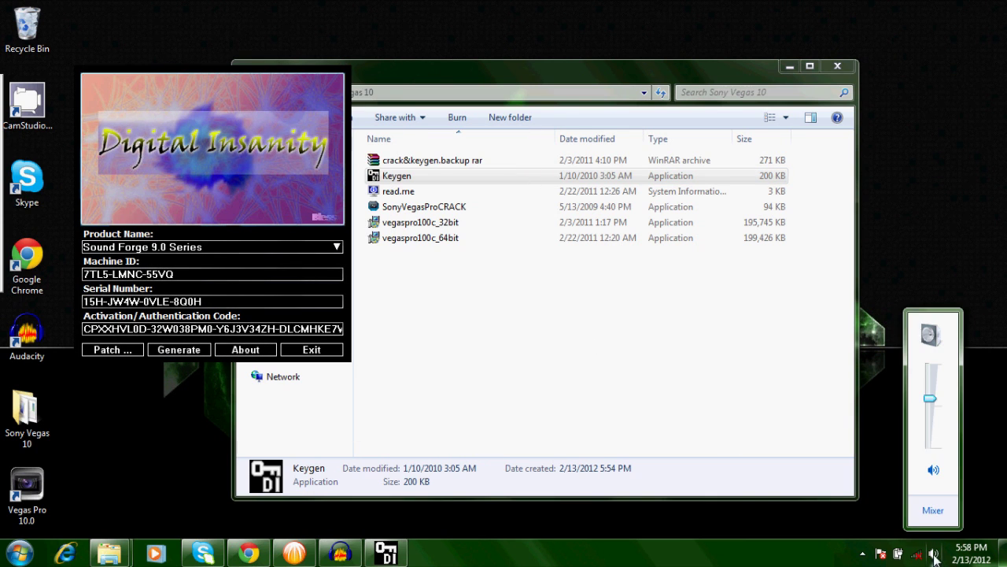
left_click_drag(930, 400, 929, 448)
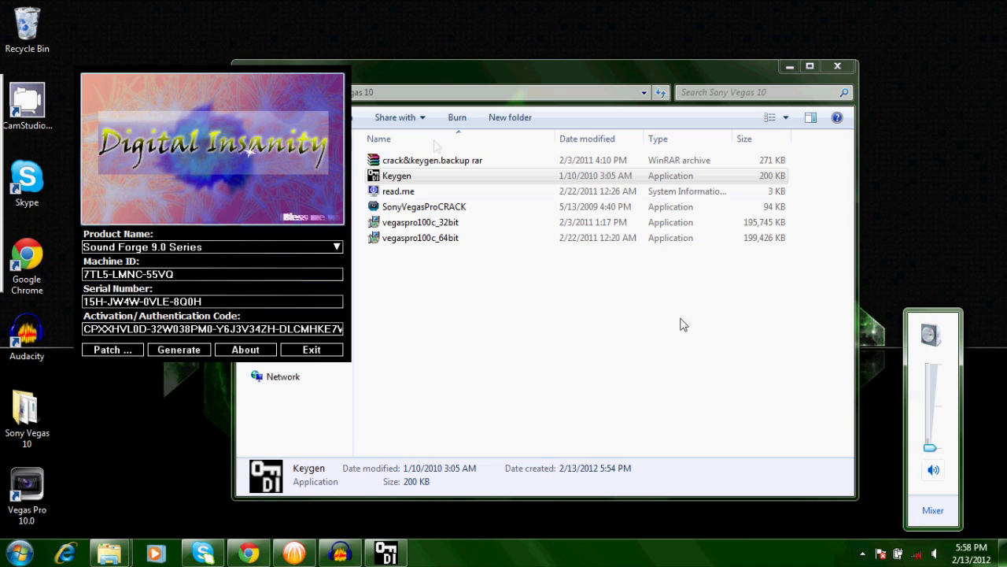
Move the Keygen window into the desktop's upper-left corner and start Vegas Pro 10.0, continuing to its serial number entry
left_click_drag(304, 93, 241, 34)
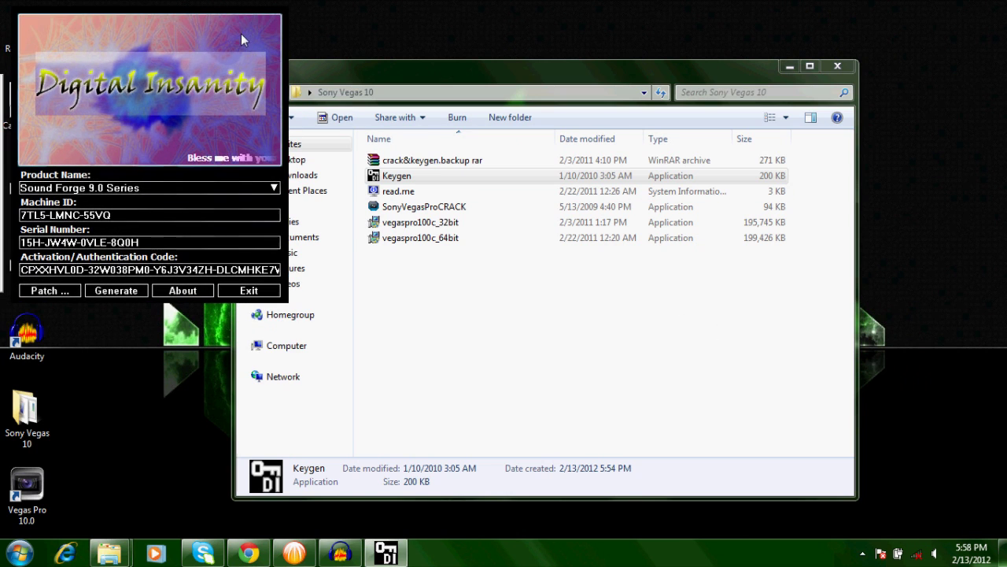
double_click(43, 489)
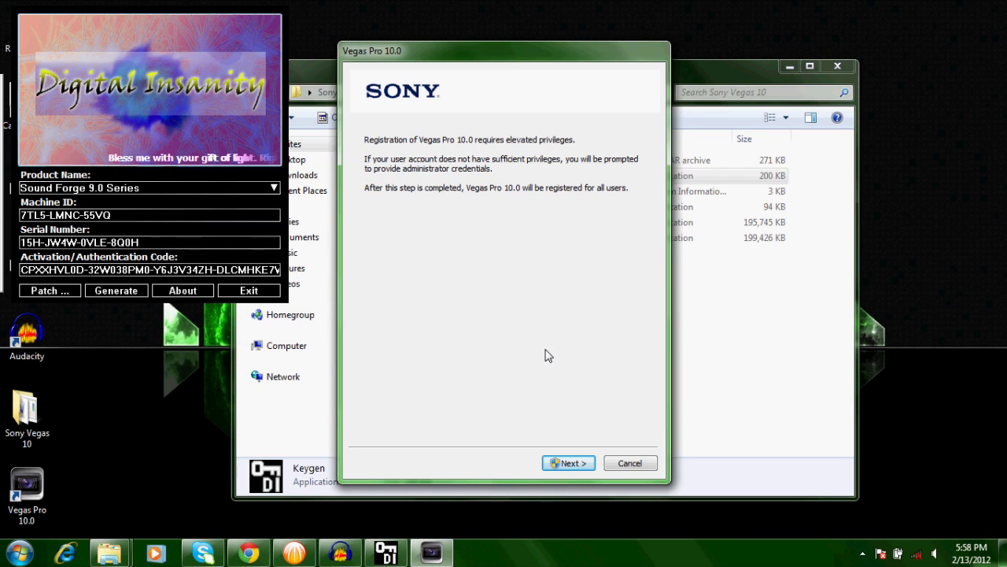
left_click(568, 463)
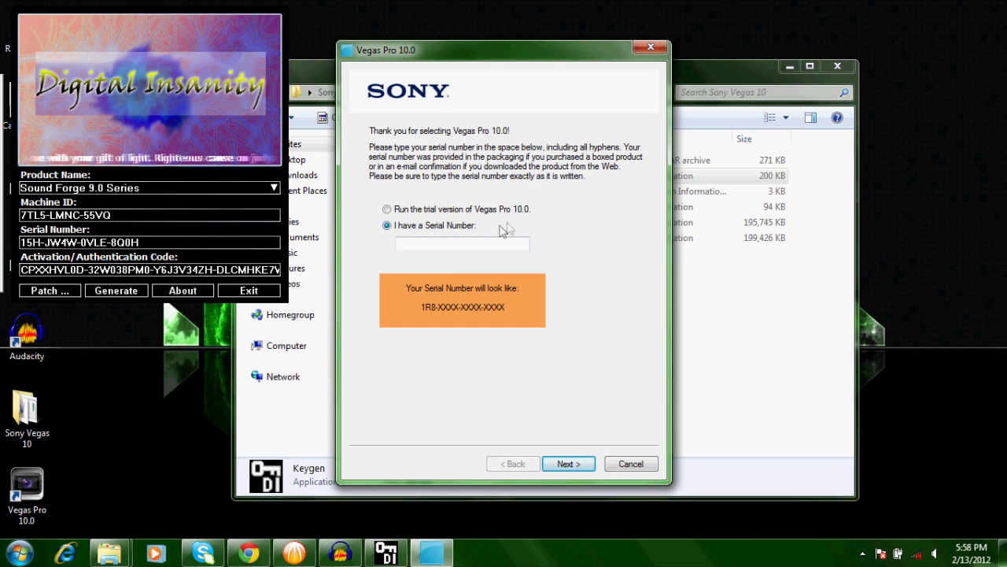
Set the Keygen product to Vegas Pro 9.0 (32 and 64 bit) Series and copy the serial number
left_click(274, 188)
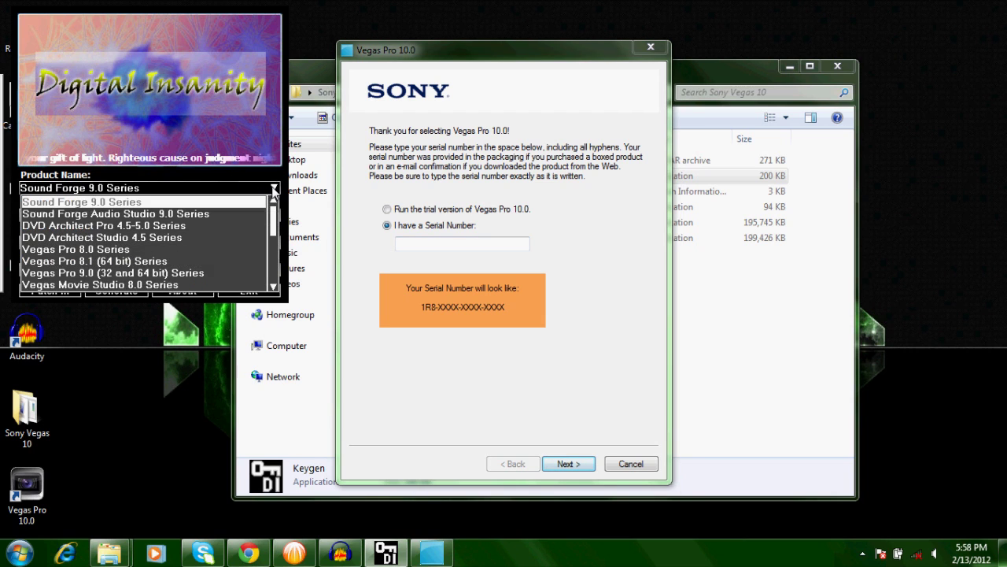
left_click(177, 272)
left_click_drag(142, 243, 24, 248)
right_click(24, 247)
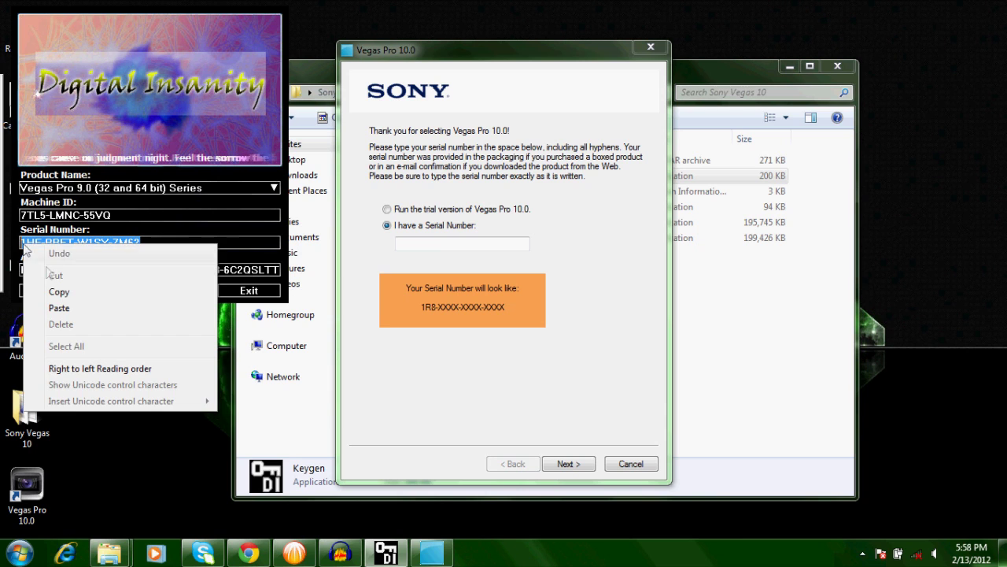
left_click(49, 292)
Paste the serial number into the Vegas Pro 10.0 registration, change its prefix to match the displayed format, and submit it
left_click(399, 244)
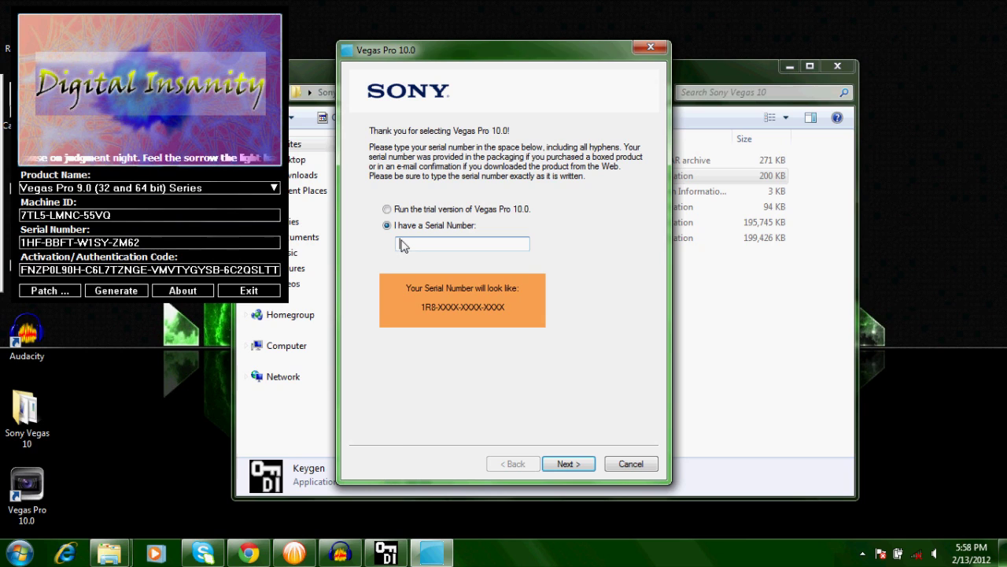
right_click(402, 242)
left_click(435, 305)
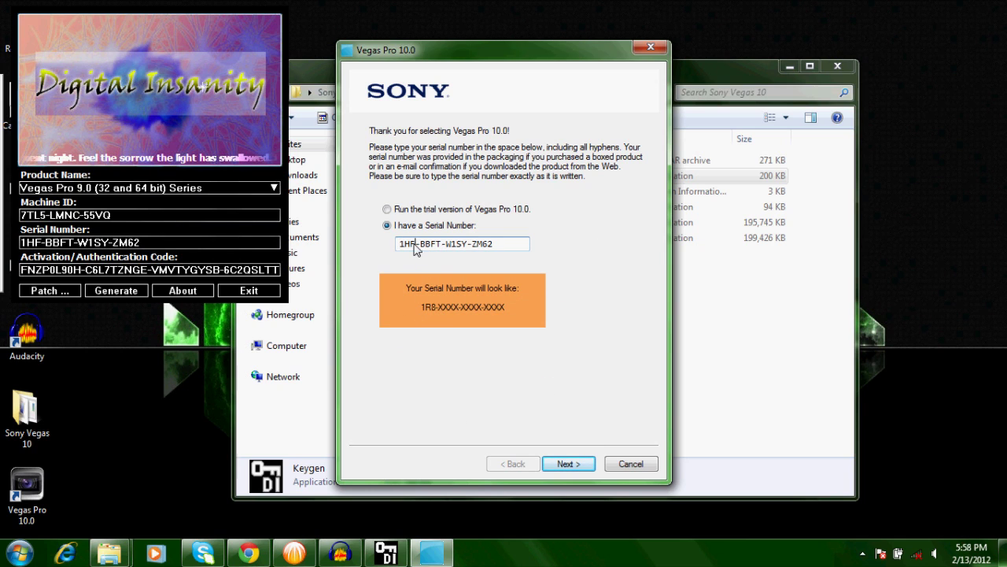
left_click_drag(405, 245, 412, 251)
type("R8")
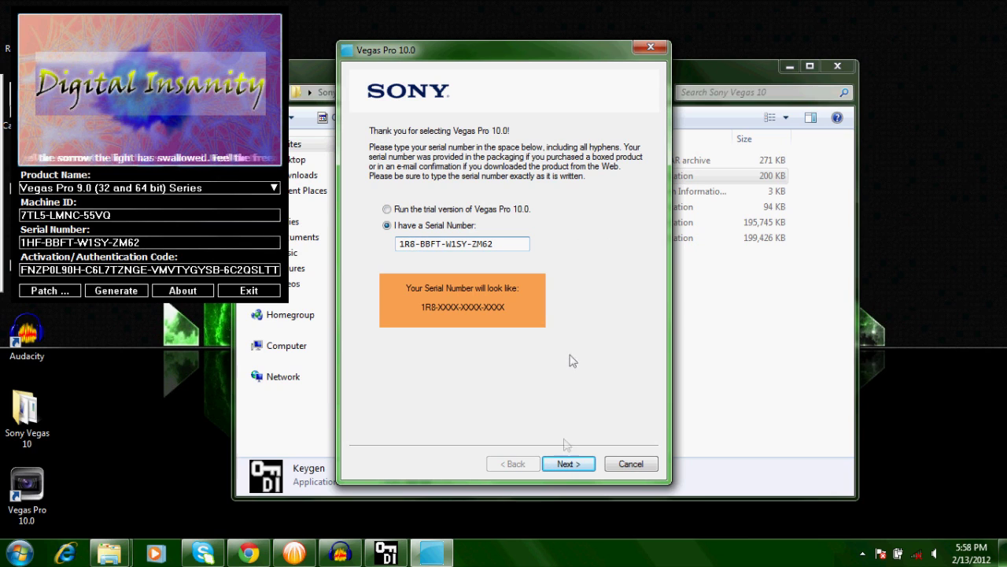
left_click(566, 464)
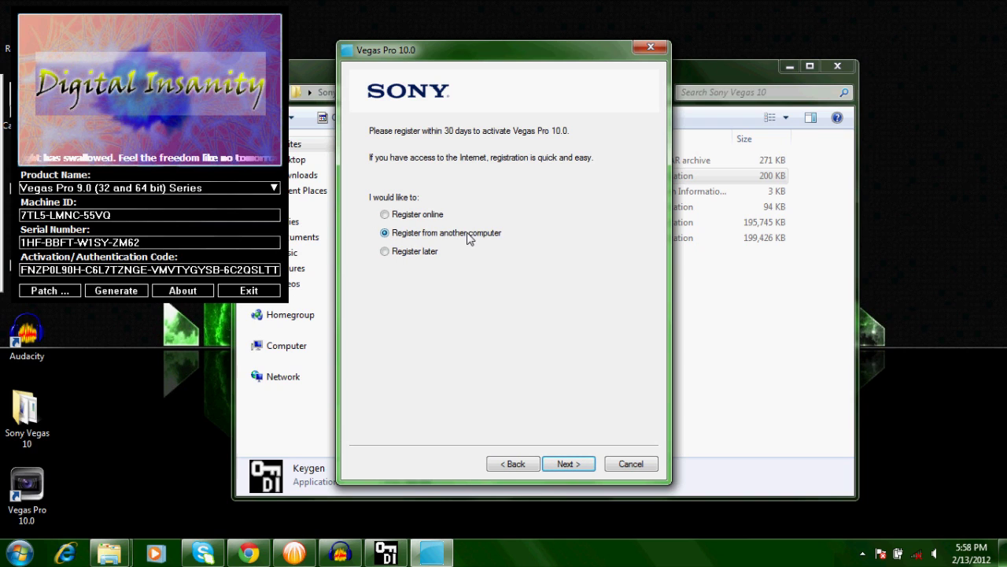
Continue with the option to register from another computer, up to the registration information form
left_click(567, 463)
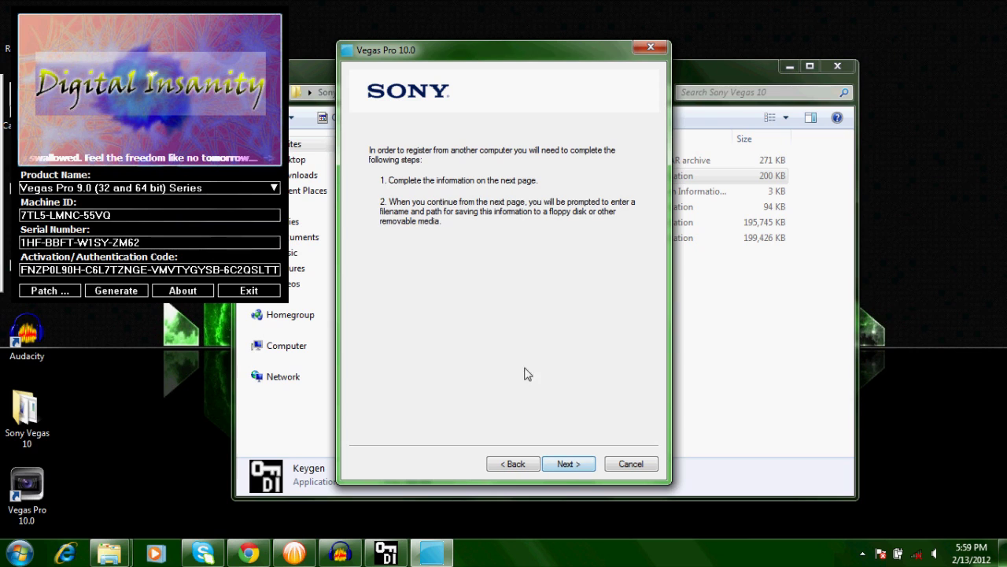
left_click(569, 463)
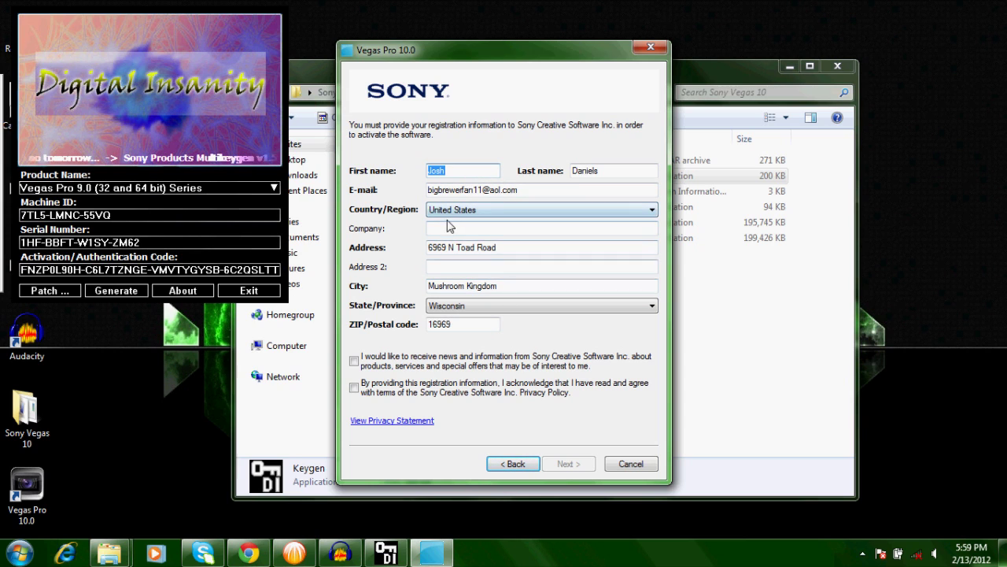
Acknowledge the privacy policy on the prefilled registration form, leave the news option off, and continue to saving the registration file
left_click(519, 210)
left_click_drag(510, 249, 425, 249)
left_click_drag(511, 287, 407, 325)
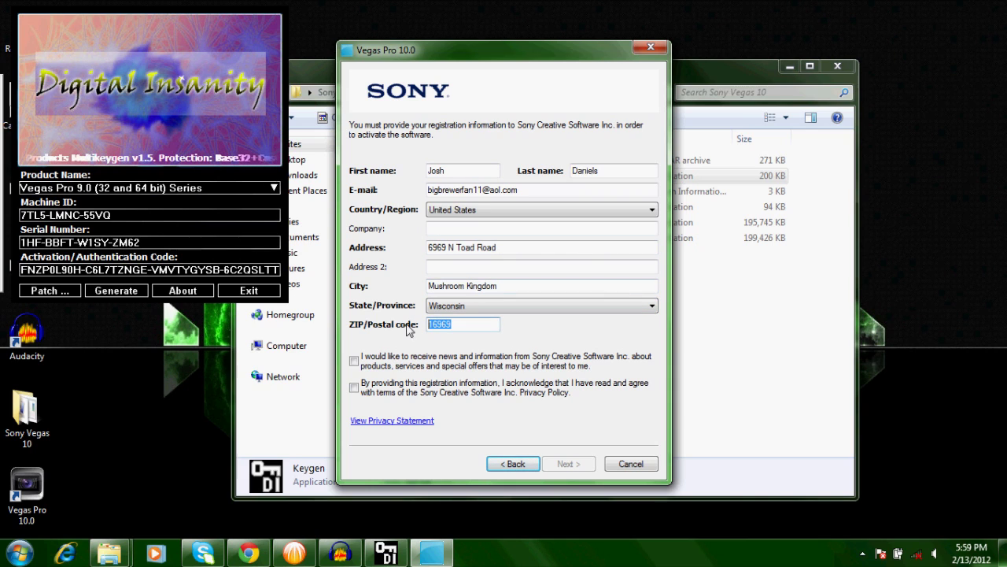
left_click(354, 387)
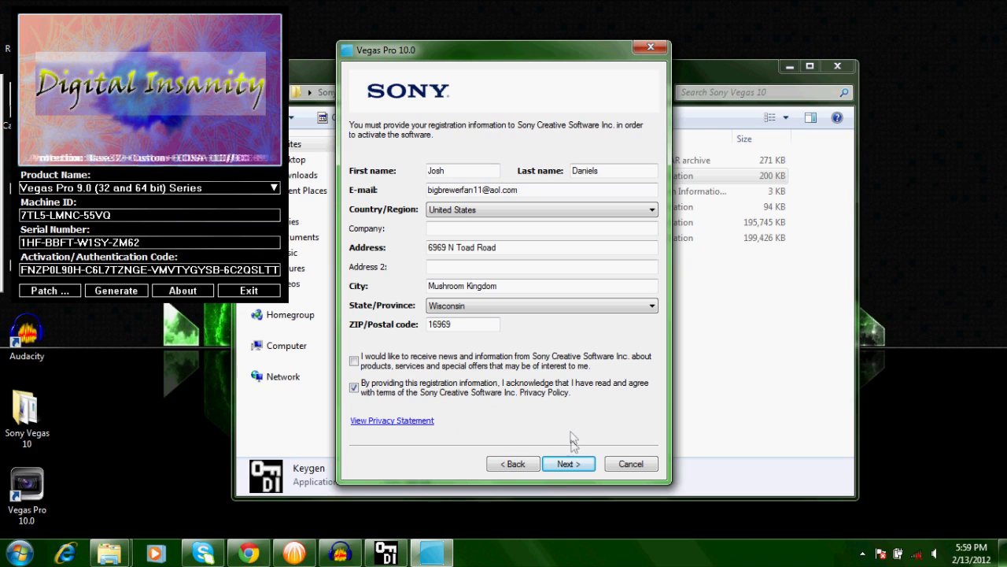
left_click(568, 464)
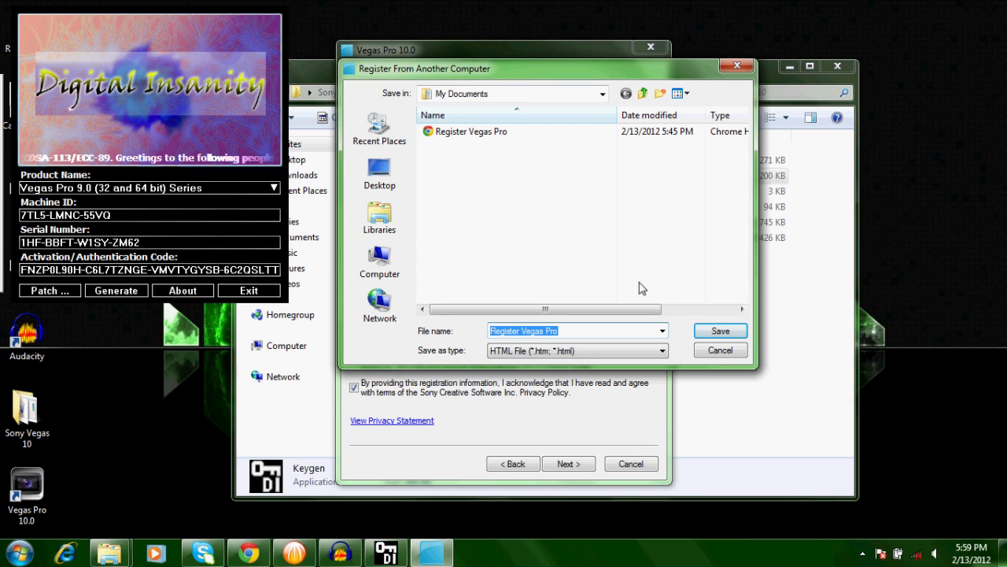
Save the registration file as Register Vegas Pro in My Documents, replacing the existing one, and continue to the authentication code entry
left_click(715, 329)
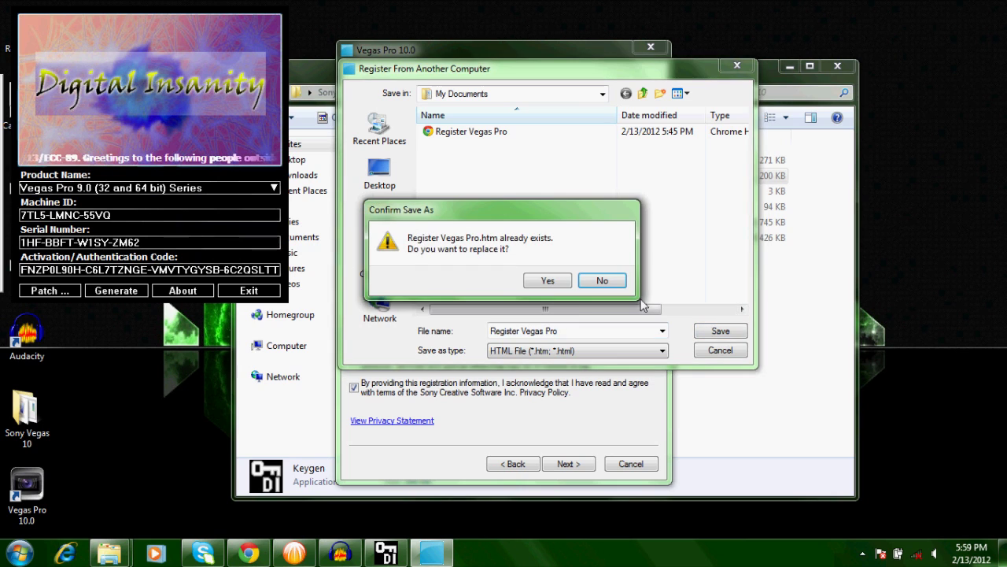
left_click(546, 283)
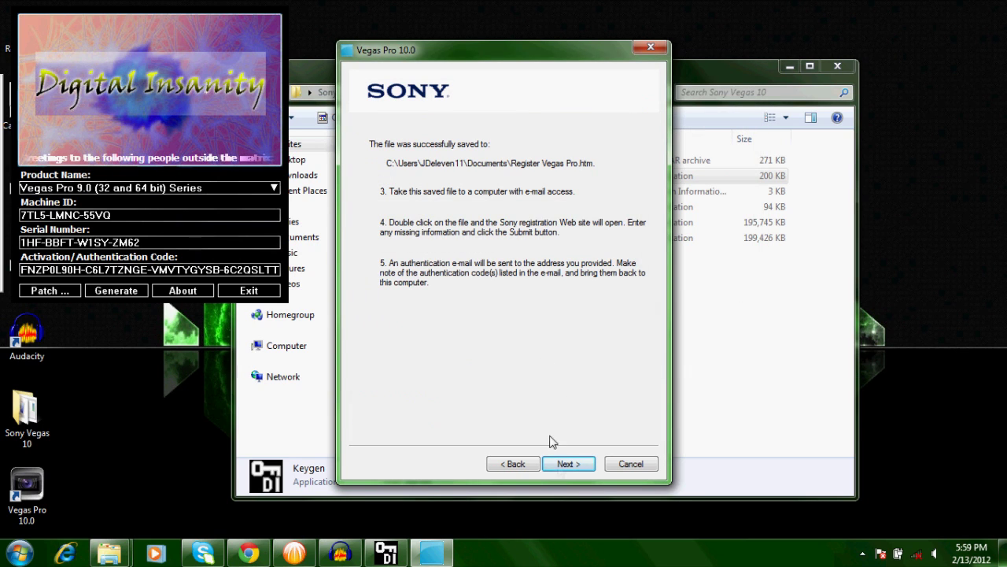
left_click(568, 463)
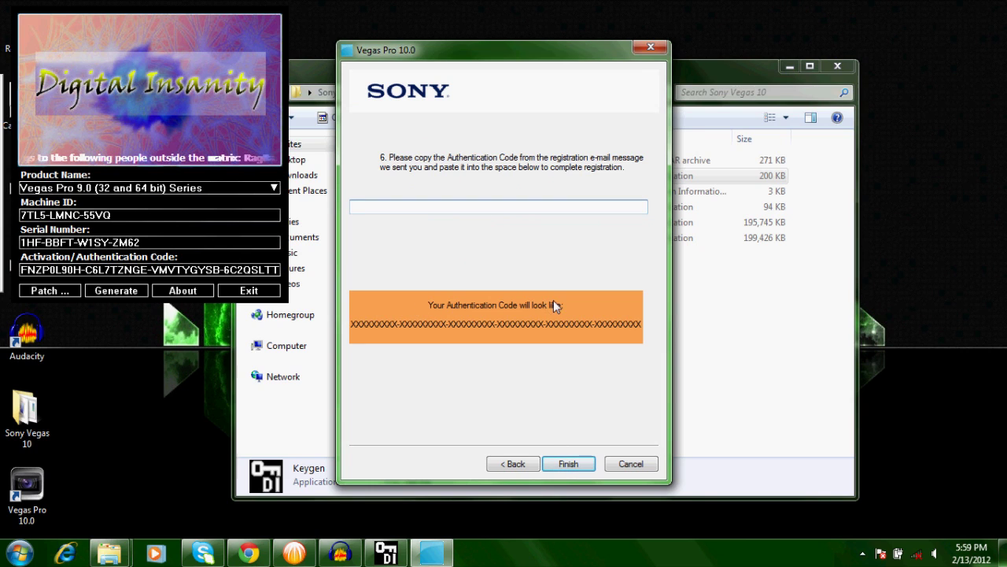
Copy the entire activation/authentication code from the Keygen window
left_click(155, 269)
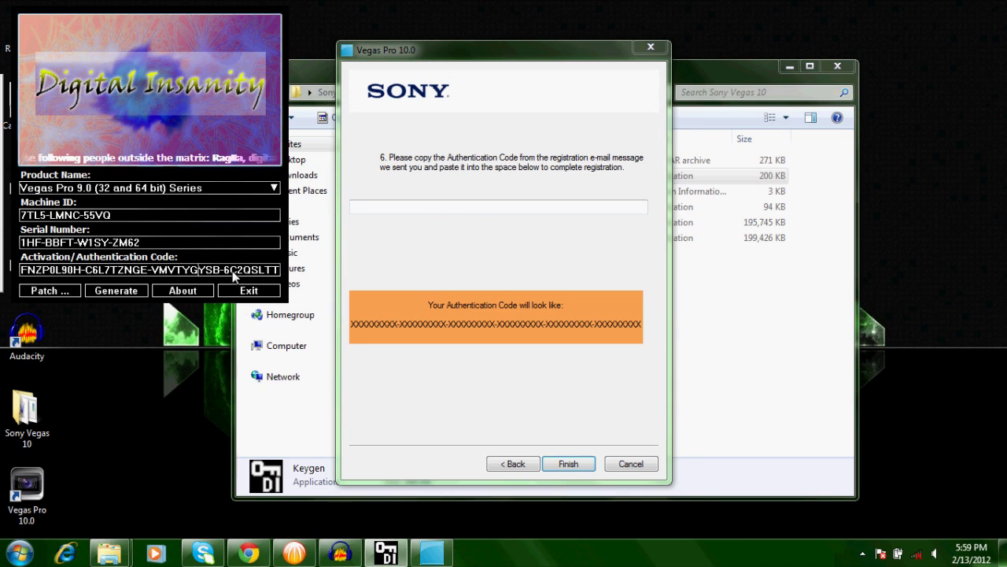
left_click_drag(270, 270, 16, 269)
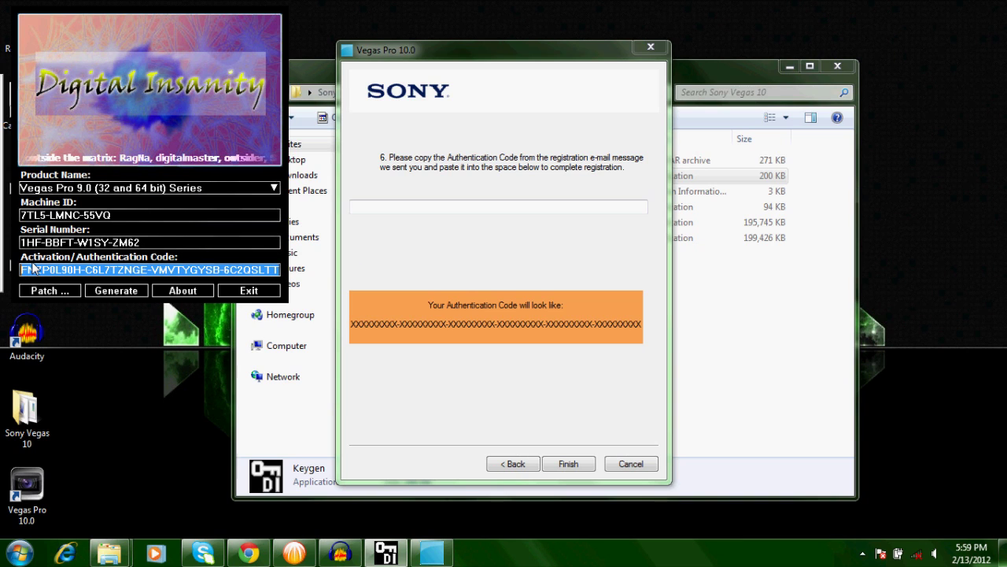
right_click(34, 269)
left_click(63, 316)
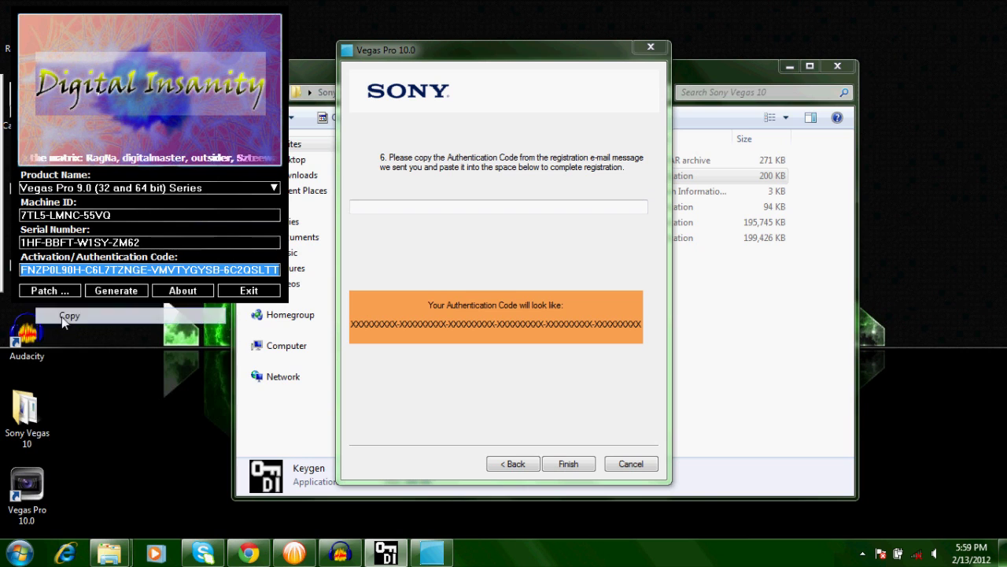
Paste the authentication code into the Vegas Pro 10.0 registration, finish it, and exit the Keygen
left_click(439, 211)
right_click(439, 209)
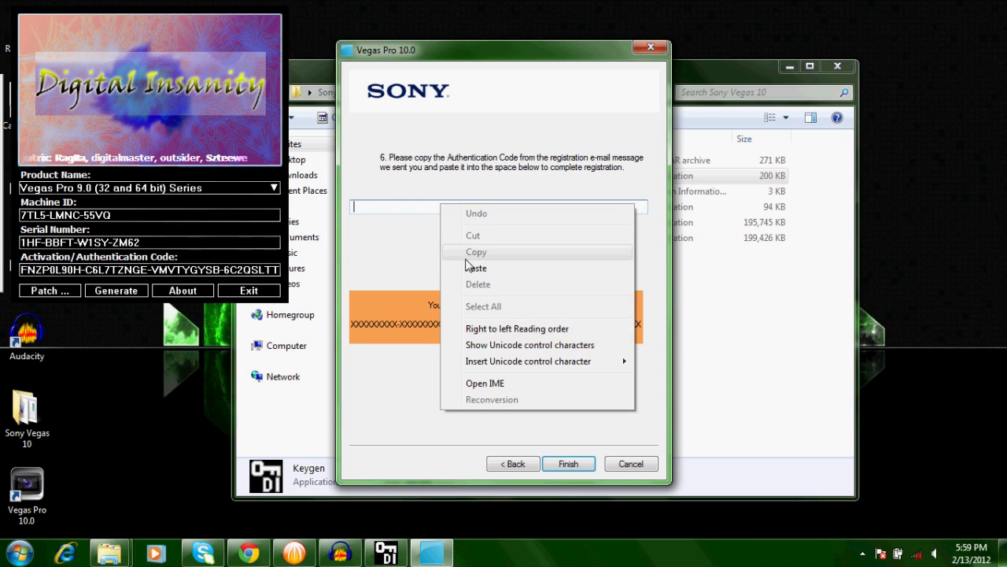
left_click(477, 269)
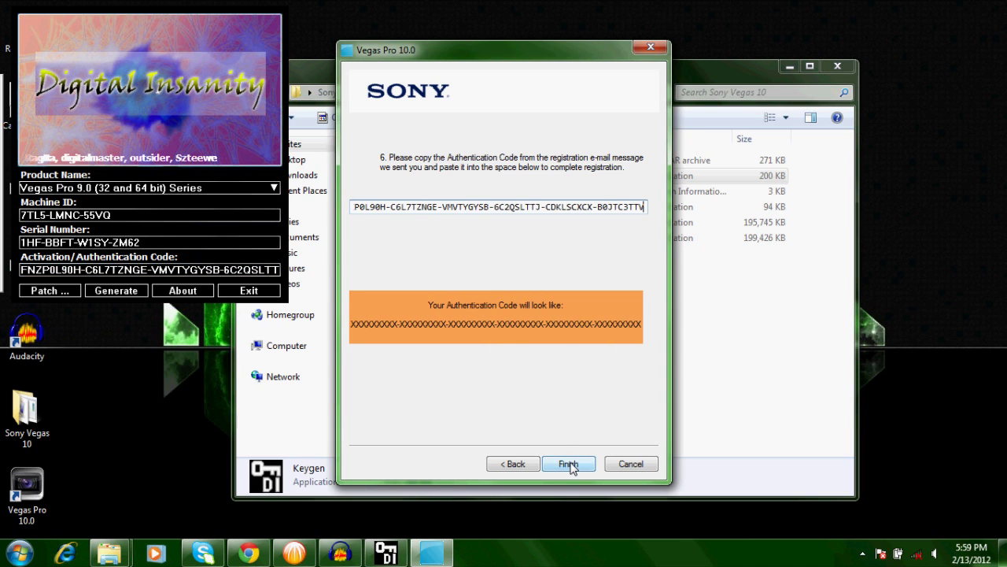
left_click(568, 464)
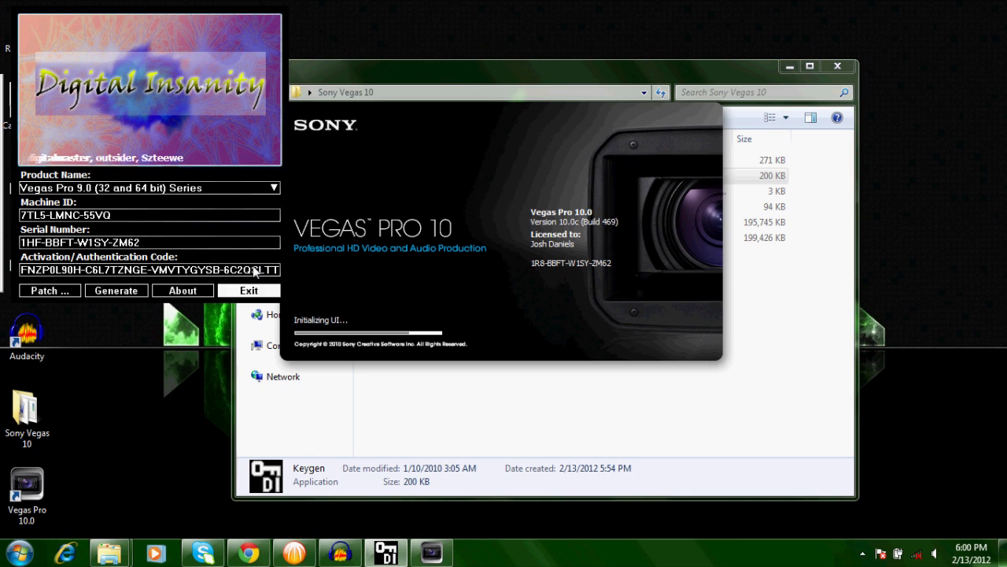
left_click(241, 290)
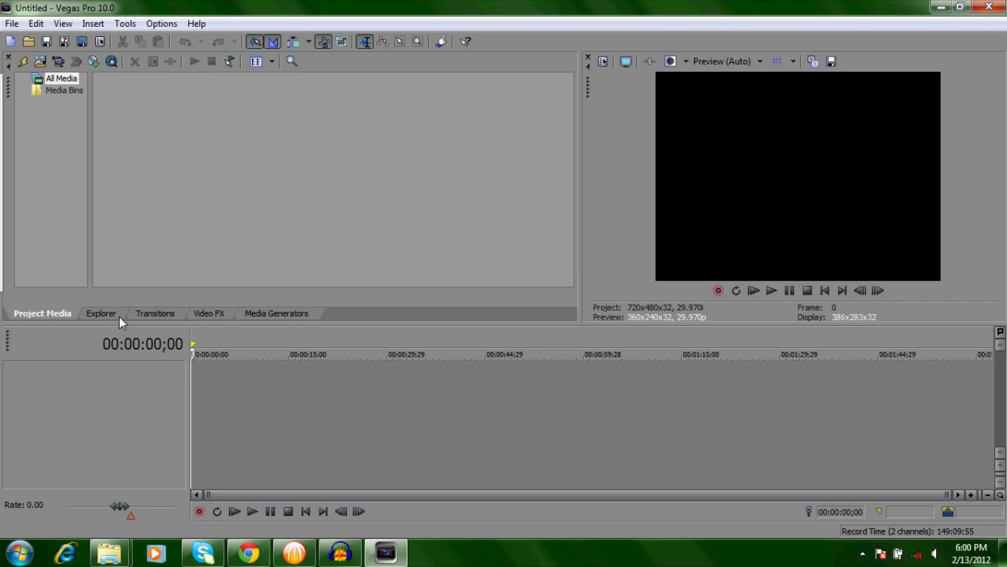
Browse the Video FX list in Vegas Pro, and minimize the program and folder windows to show the desktop
left_click(193, 312)
scroll(79, 162, "down", 5)
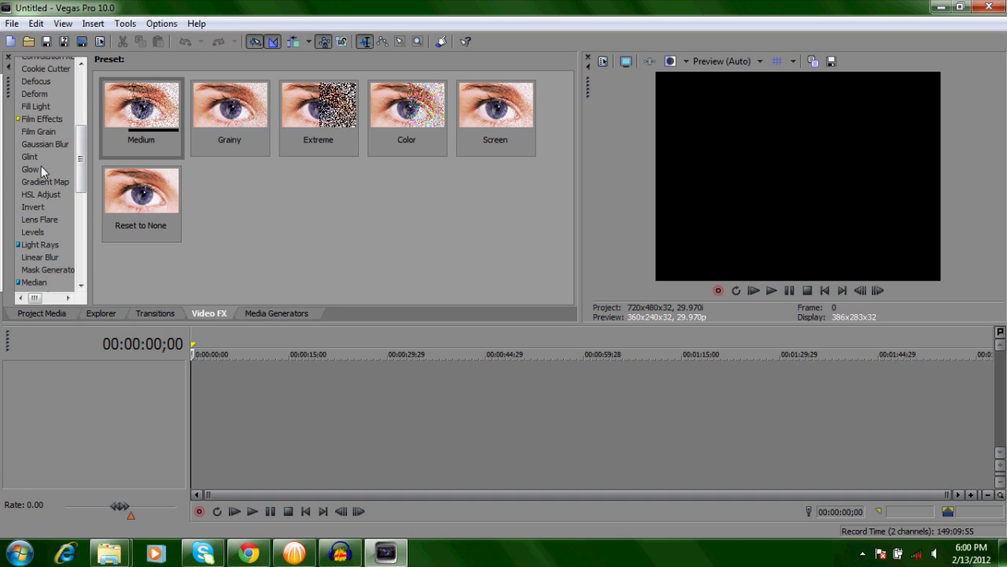
left_click(944, 8)
left_click(805, 63)
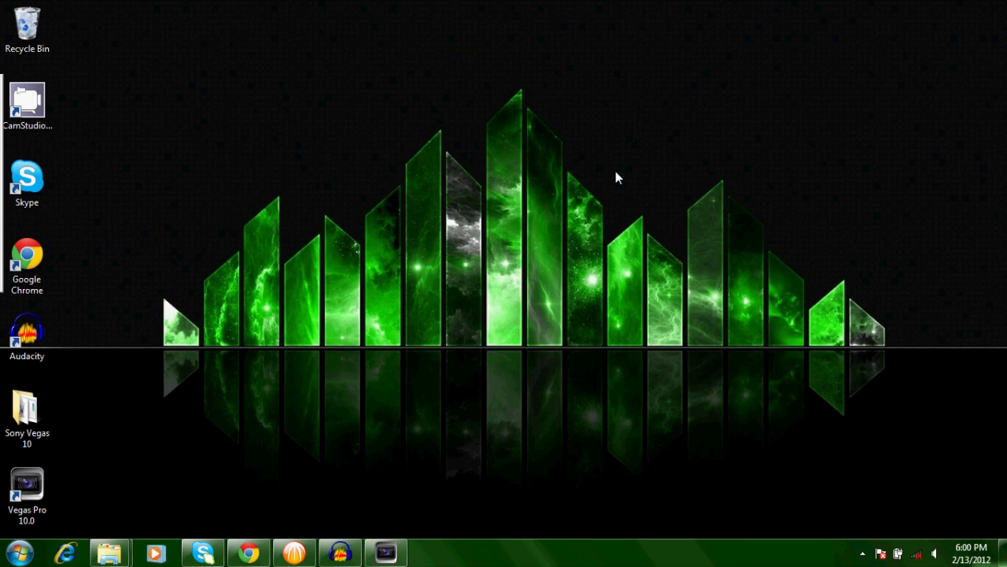